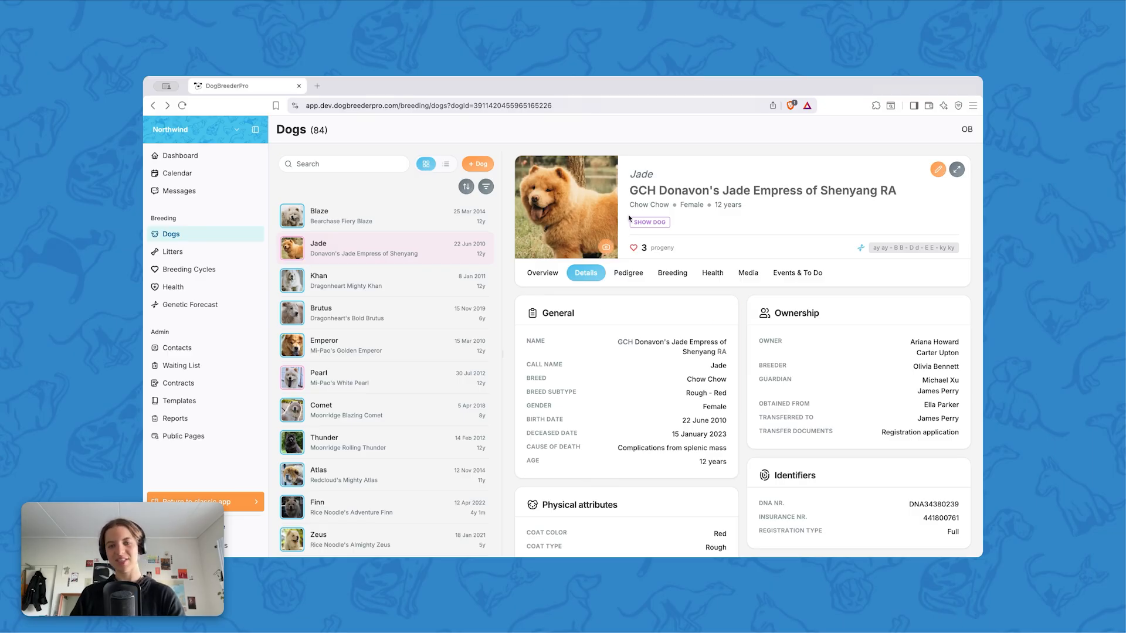
Show the dogs as a table and return to the card view
left_click(446, 165)
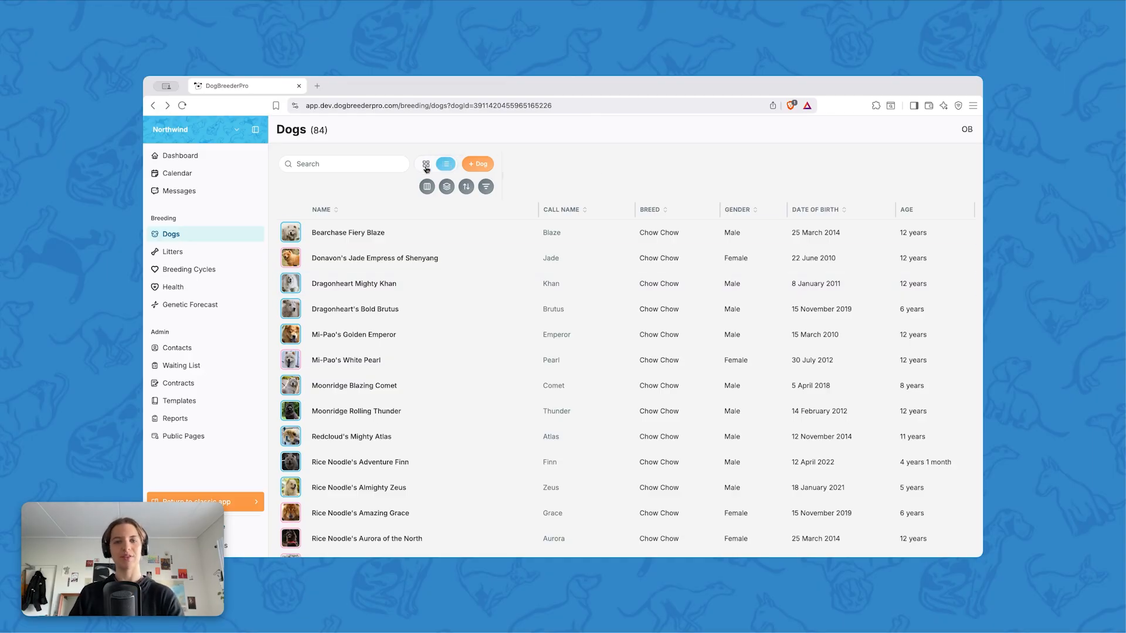
left_click(426, 165)
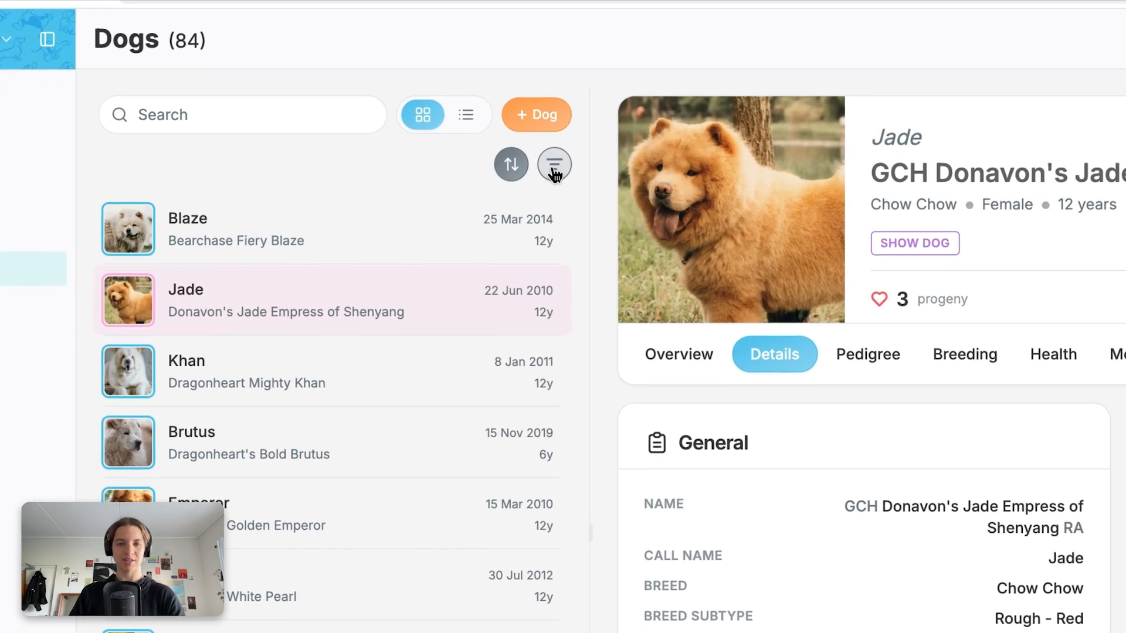
Sort the dogs by call name, reverse the order to descending, and clear the sorting
left_click(511, 168)
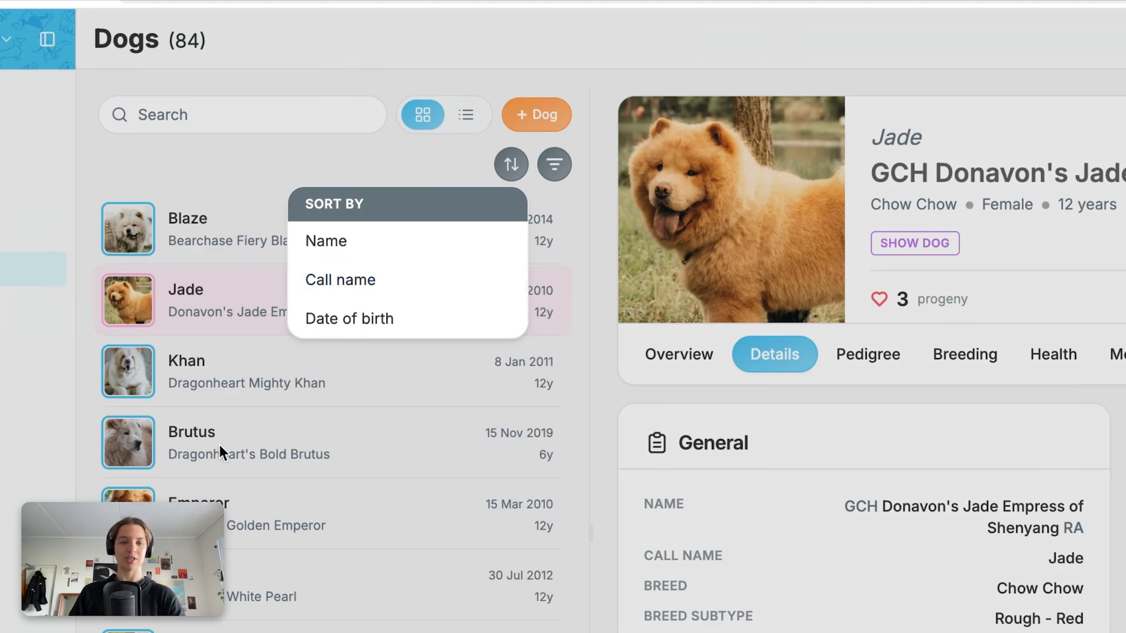
left_click(402, 280)
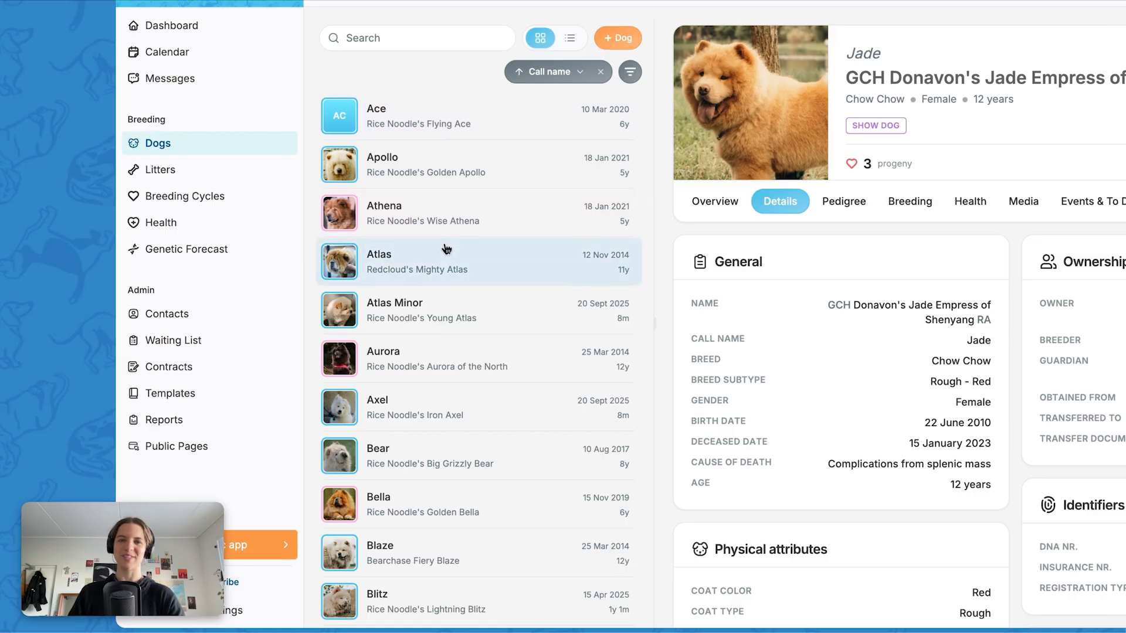
left_click(555, 73)
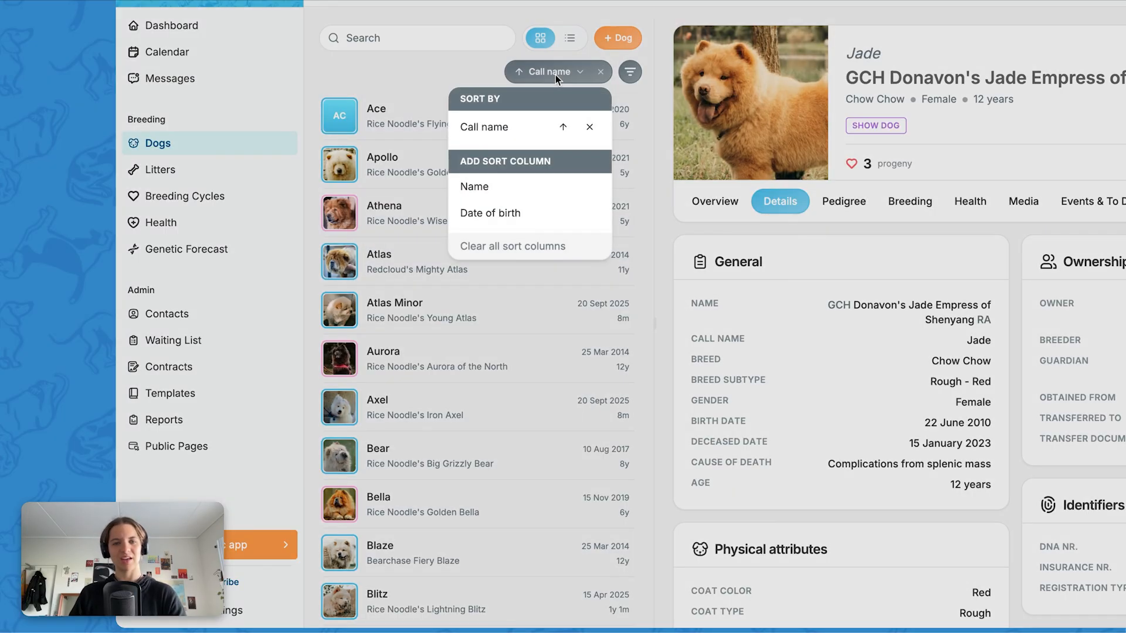
left_click(564, 129)
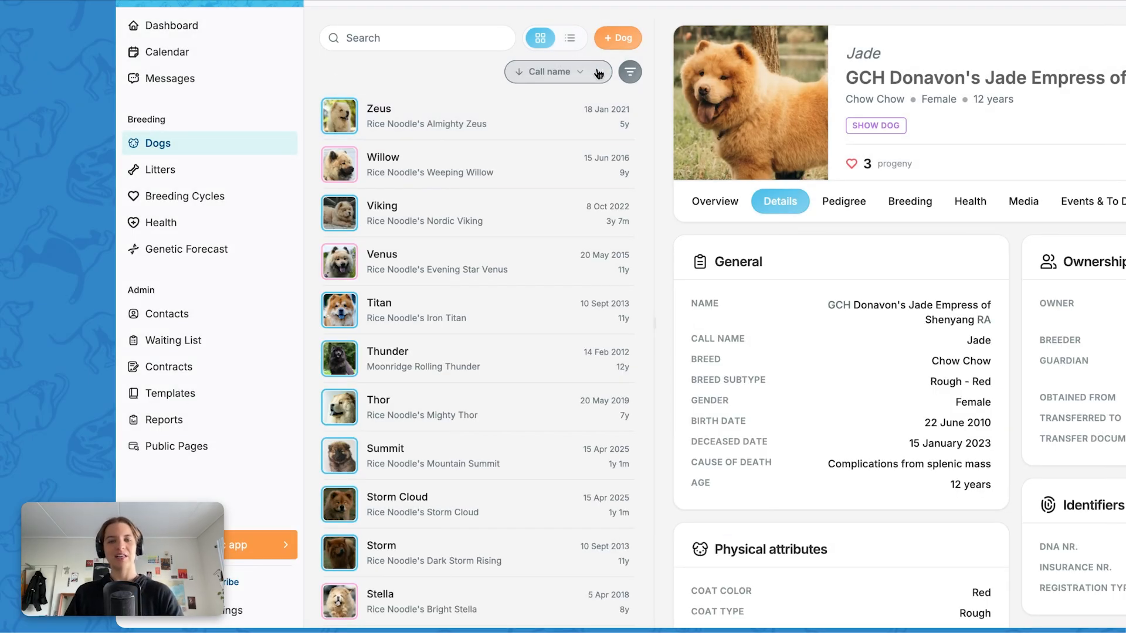
left_click(601, 72)
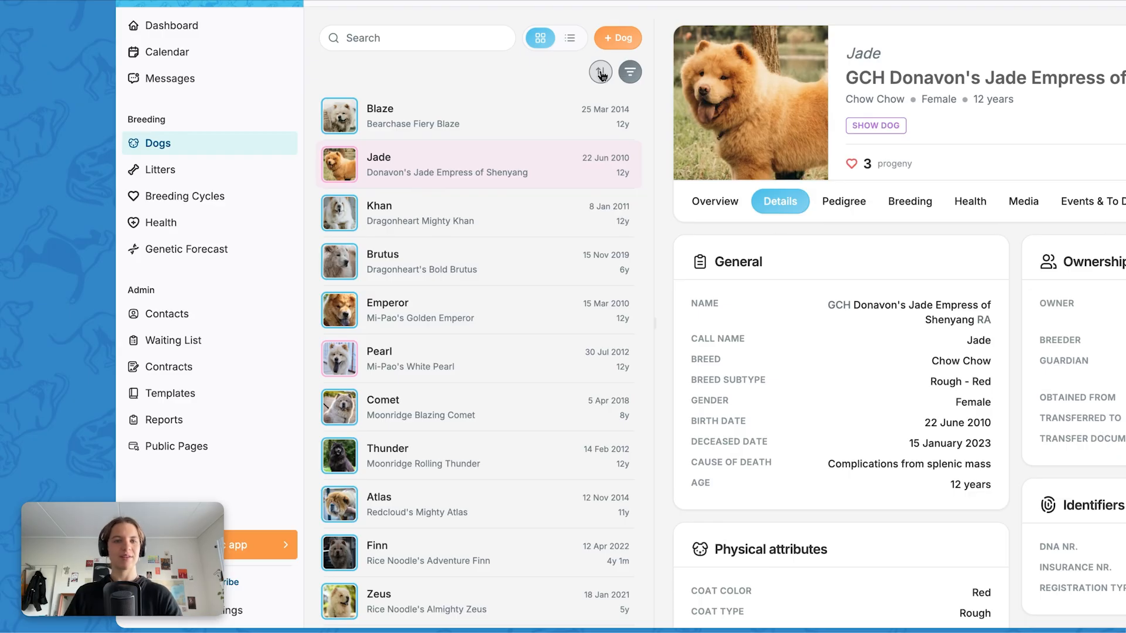
Sort the dogs by date of birth and remove that sorting
left_click(601, 73)
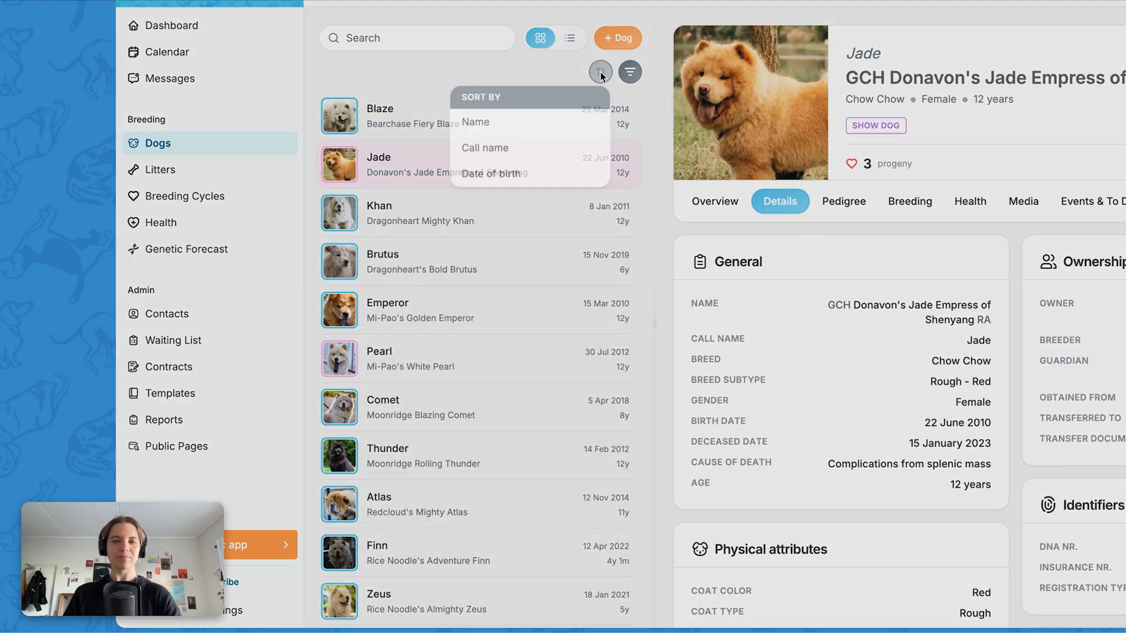
left_click(485, 178)
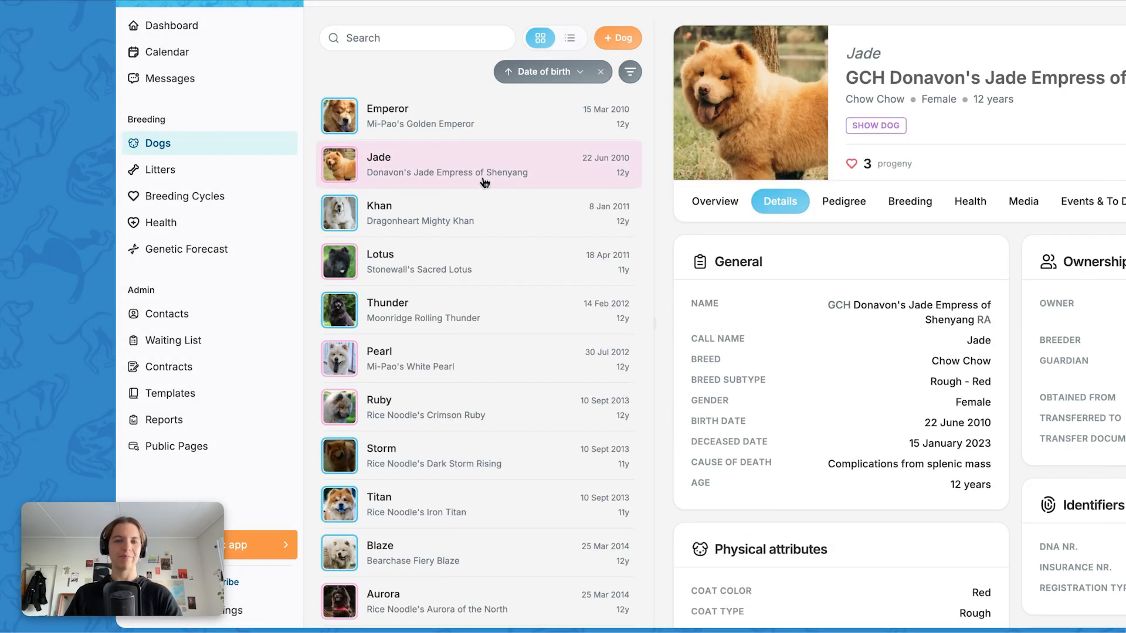
left_click(601, 73)
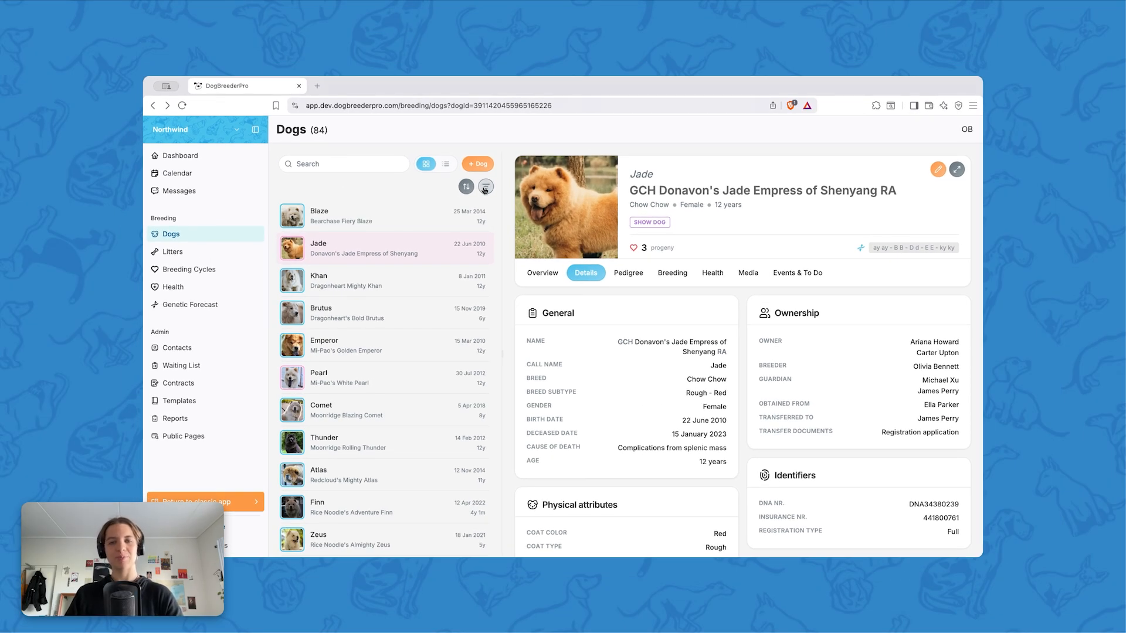
Open the filter settings for the dog list and filter by gender Female
left_click(486, 188)
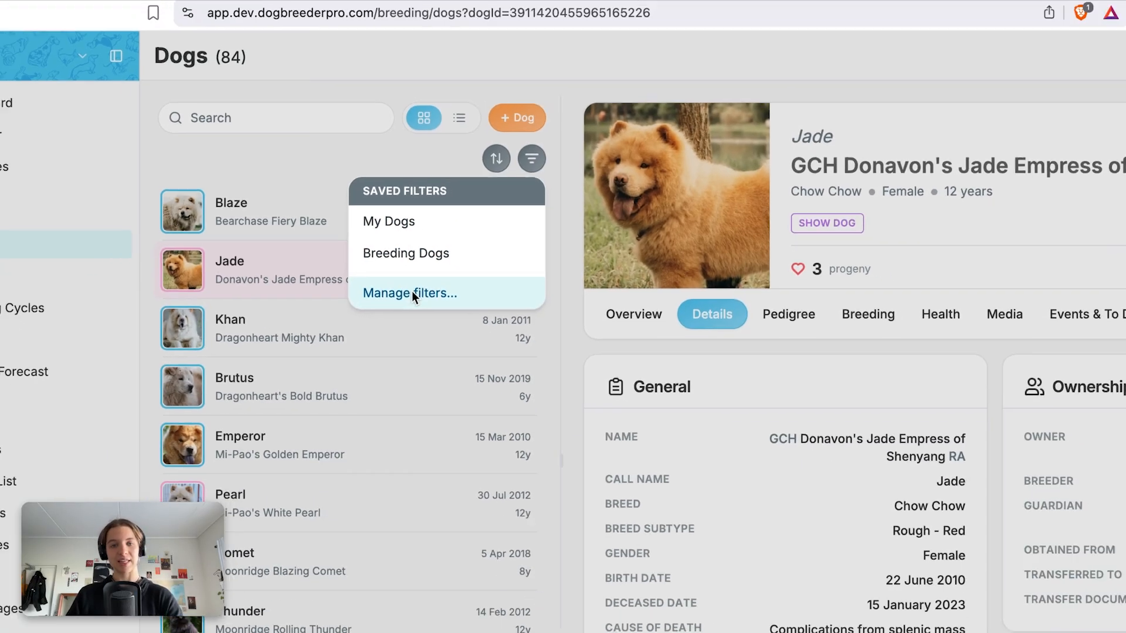
left_click(432, 326)
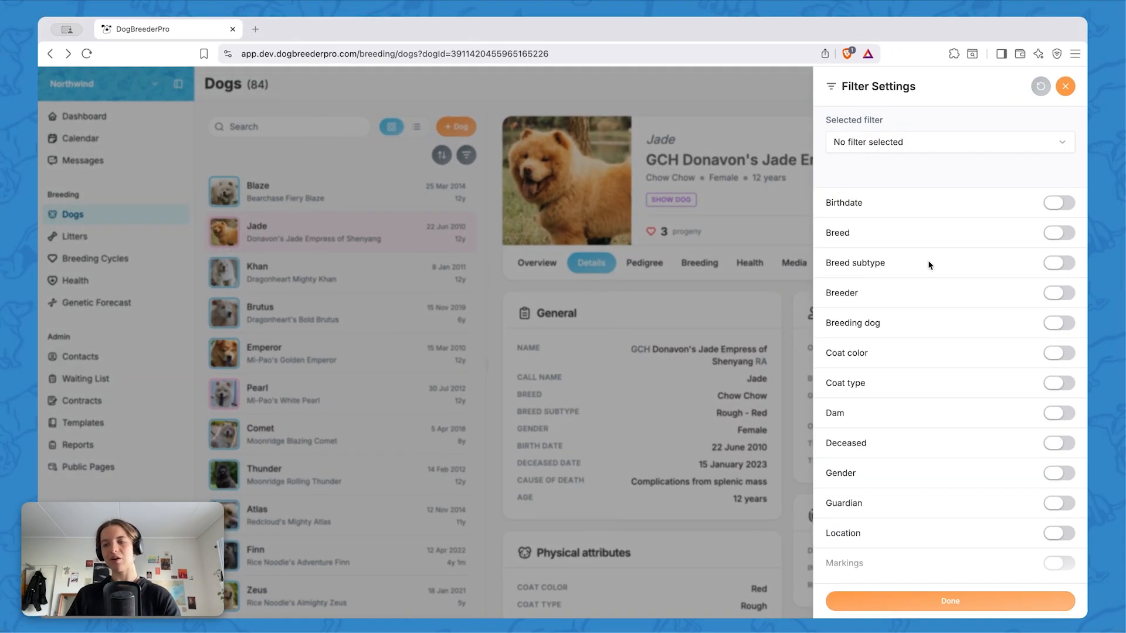
scroll(928, 265, "down", 3)
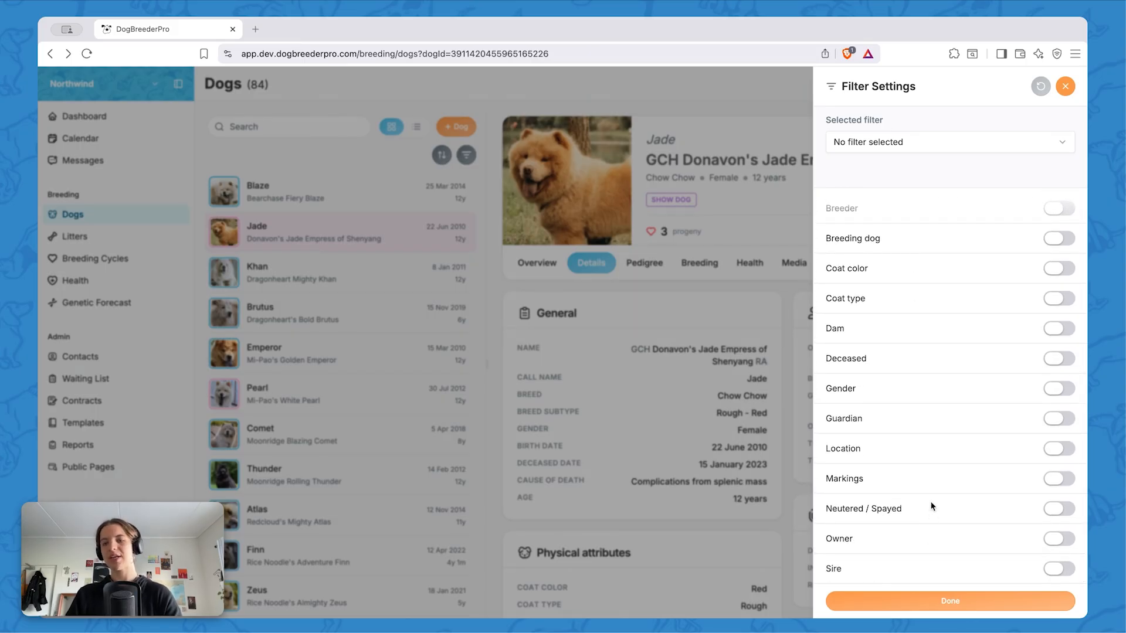
scroll(933, 506, "up", 3)
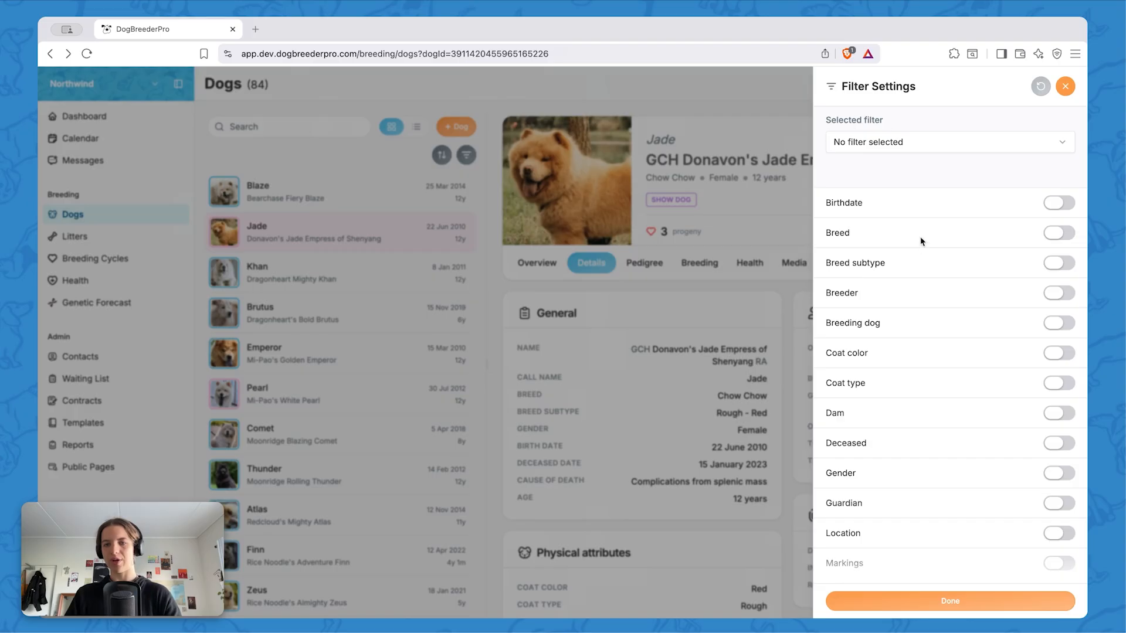
scroll(934, 394, "down", 3)
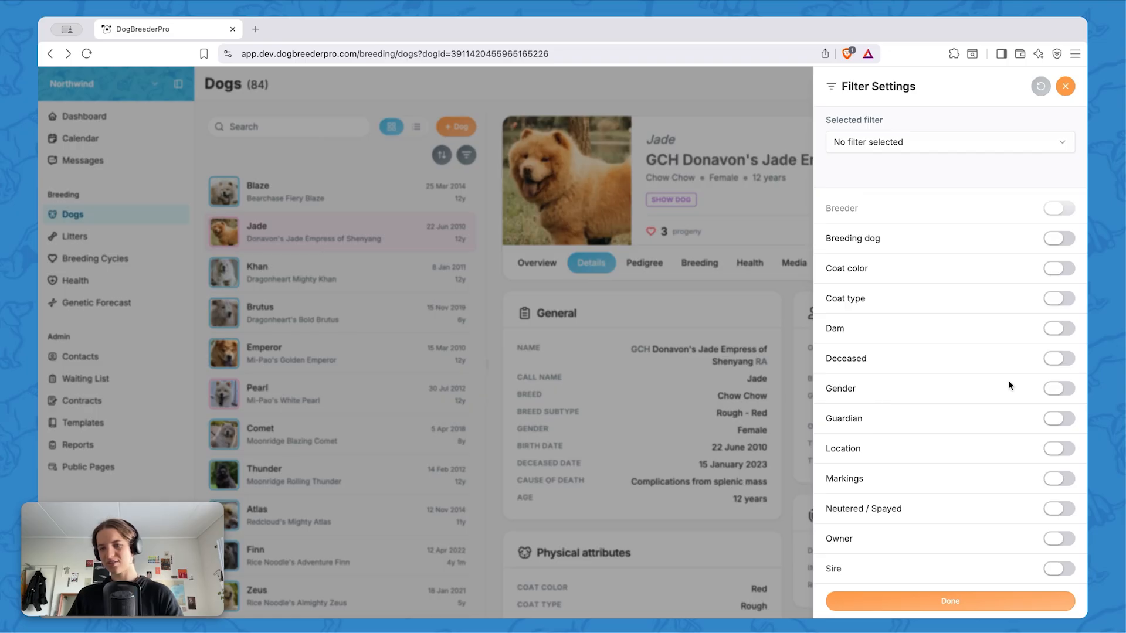
left_click(1056, 389)
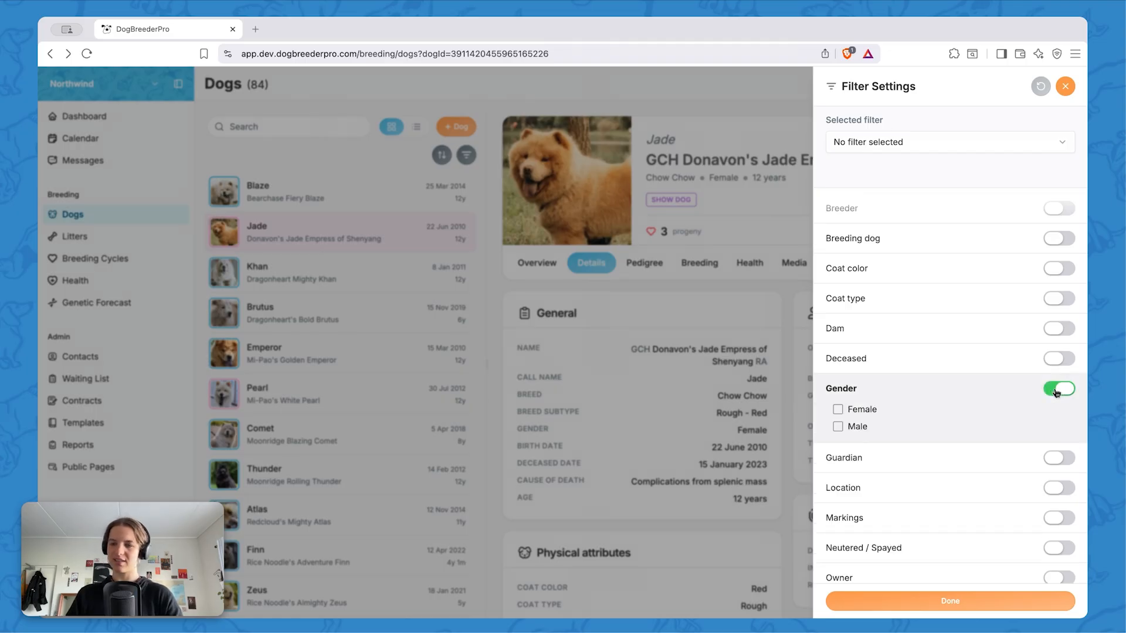
left_click(838, 410)
Add a coat color filter for Red
scroll(920, 407, "up", 2)
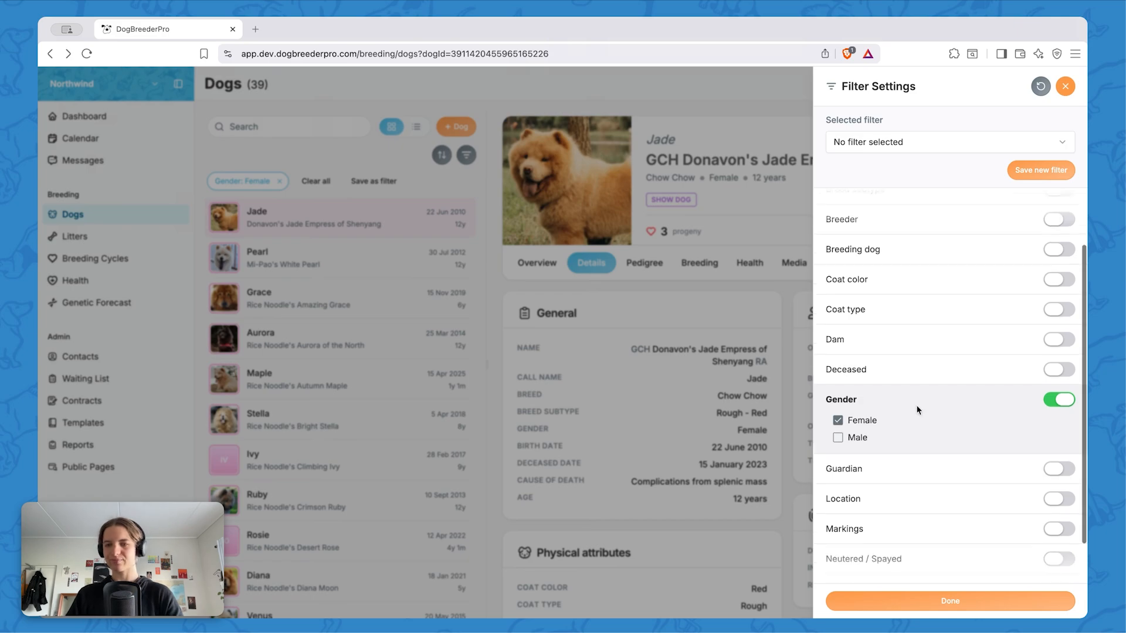
left_click(1057, 342)
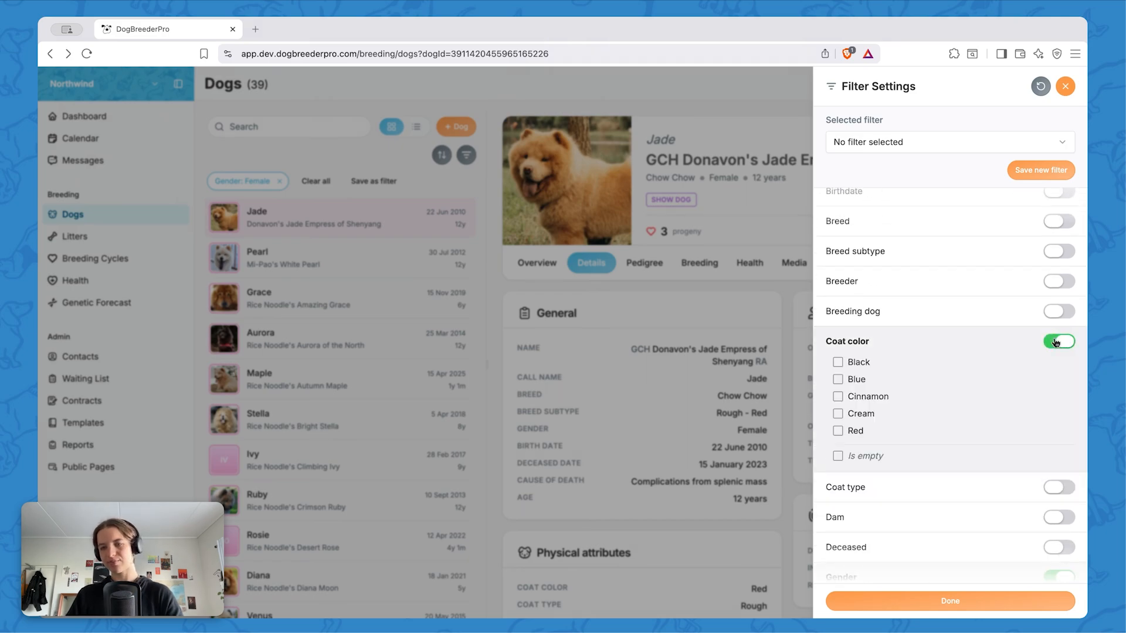
left_click(838, 433)
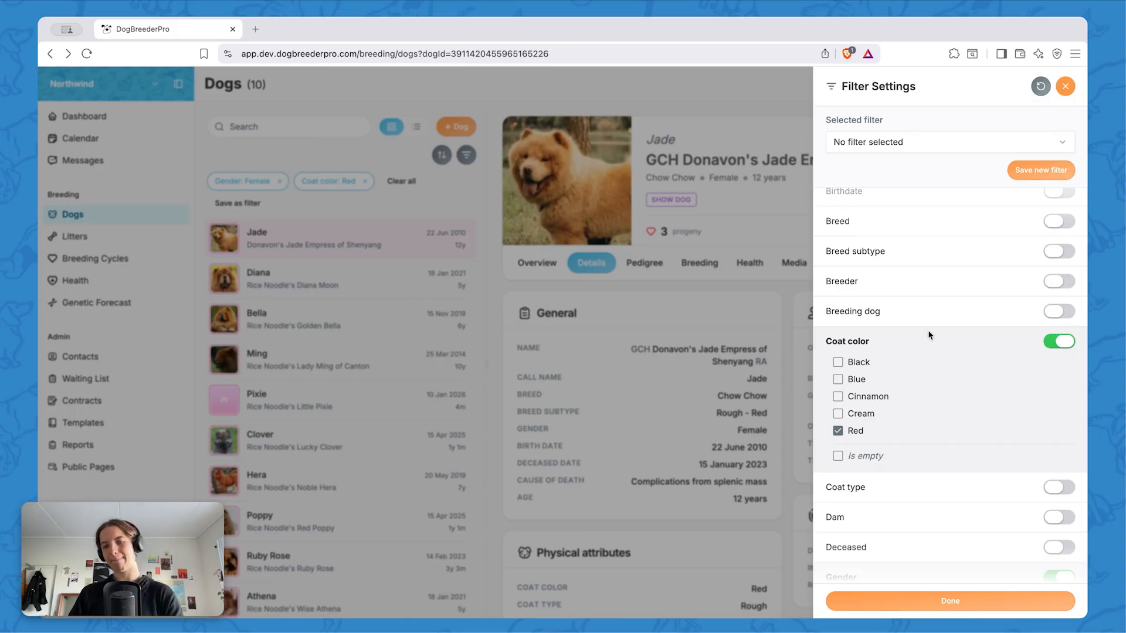
Add a birthdate filter for dogs born after 2018/01/01
scroll(929, 335, "up", 1)
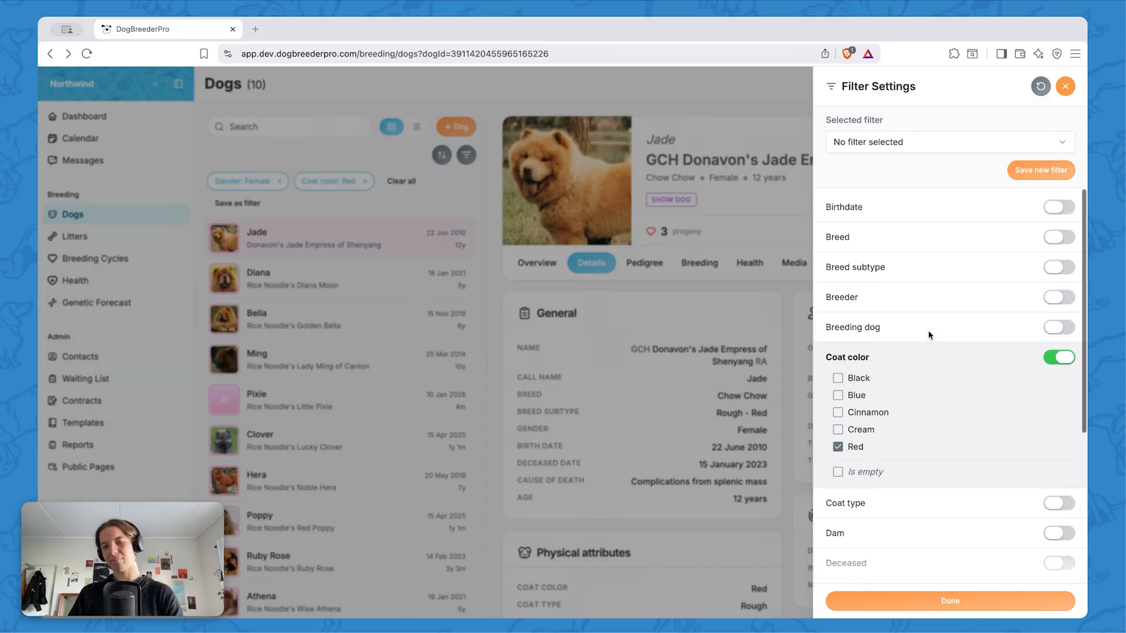
left_click(1056, 205)
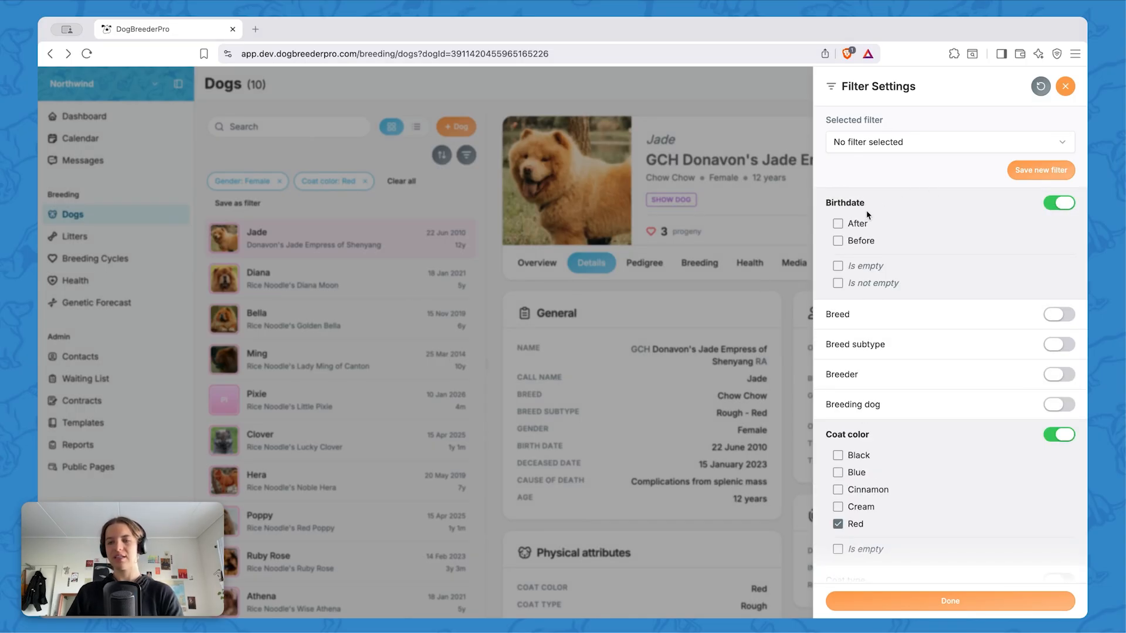
left_click(837, 224)
left_click(895, 230)
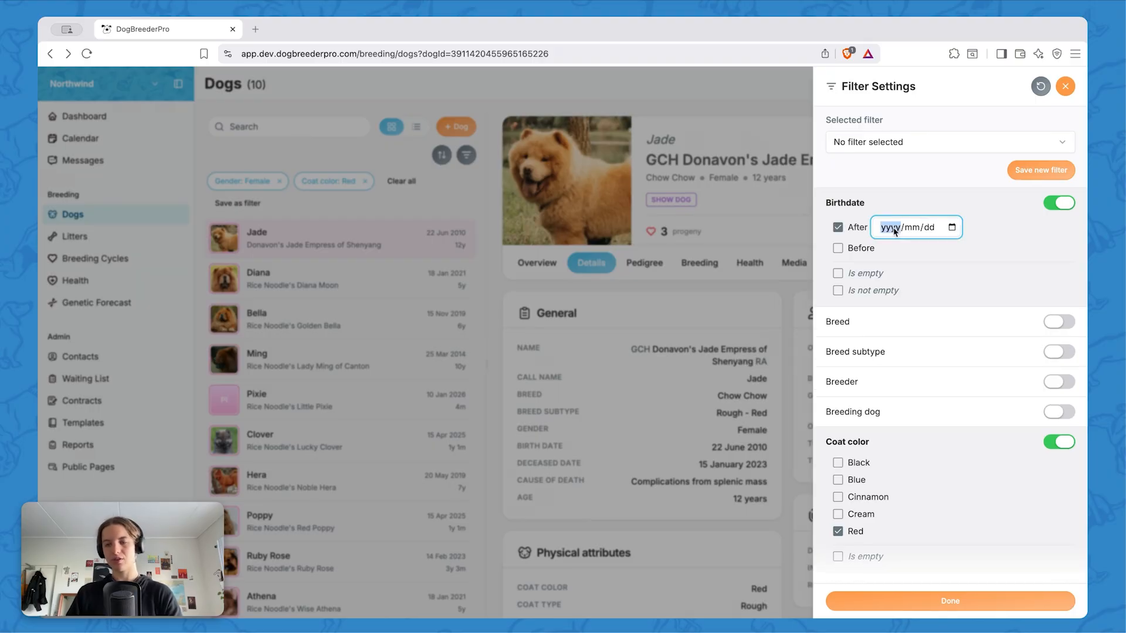
type("2018/mm/dd")
left_click(913, 228)
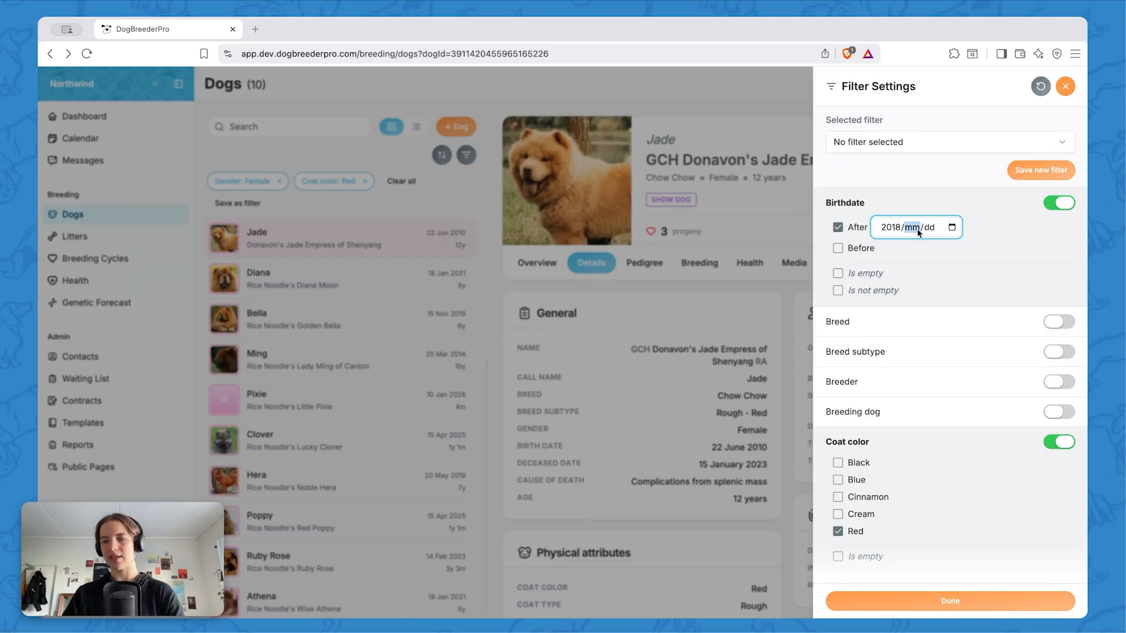
type("01/")
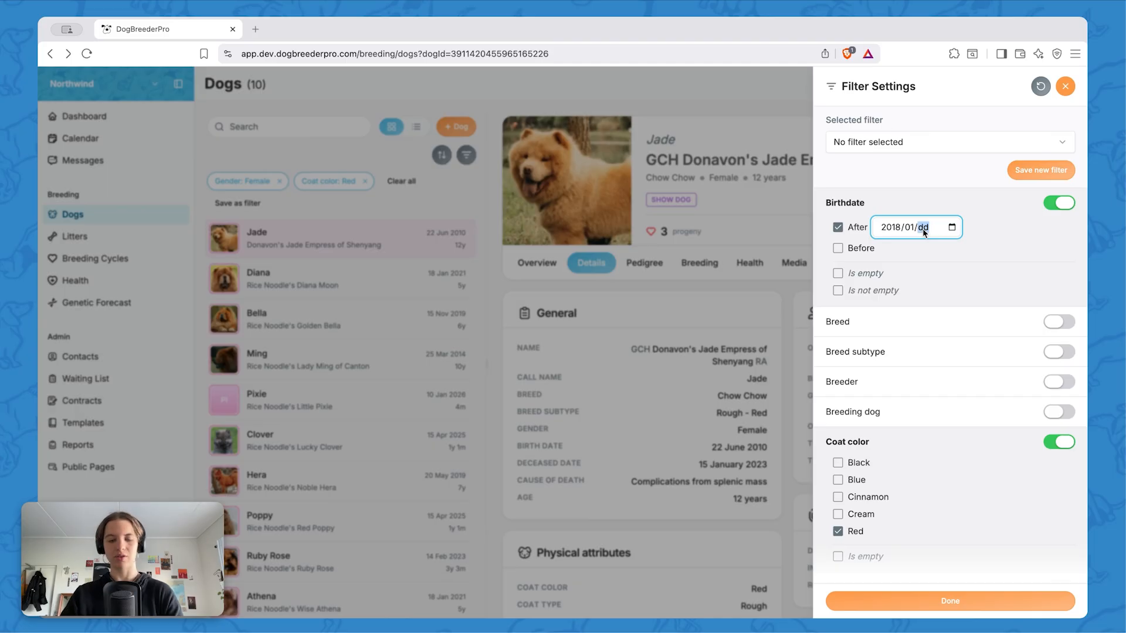
type("01")
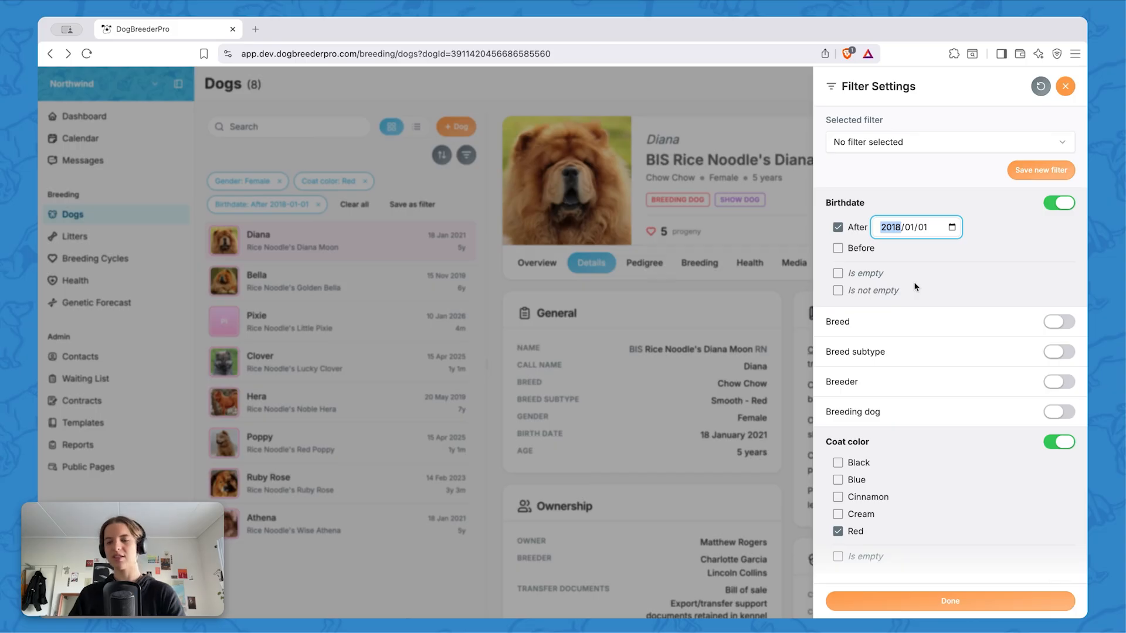
Enable the deceased filter with the Hide option and finish the filter settings
scroll(914, 281, "down", 5)
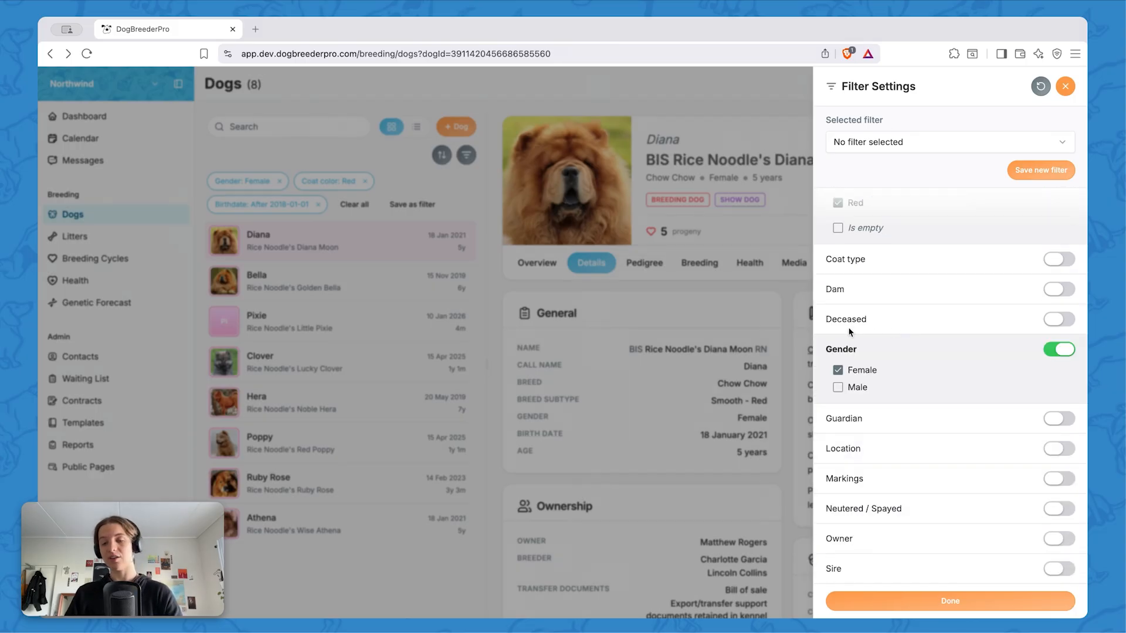
left_click(1058, 320)
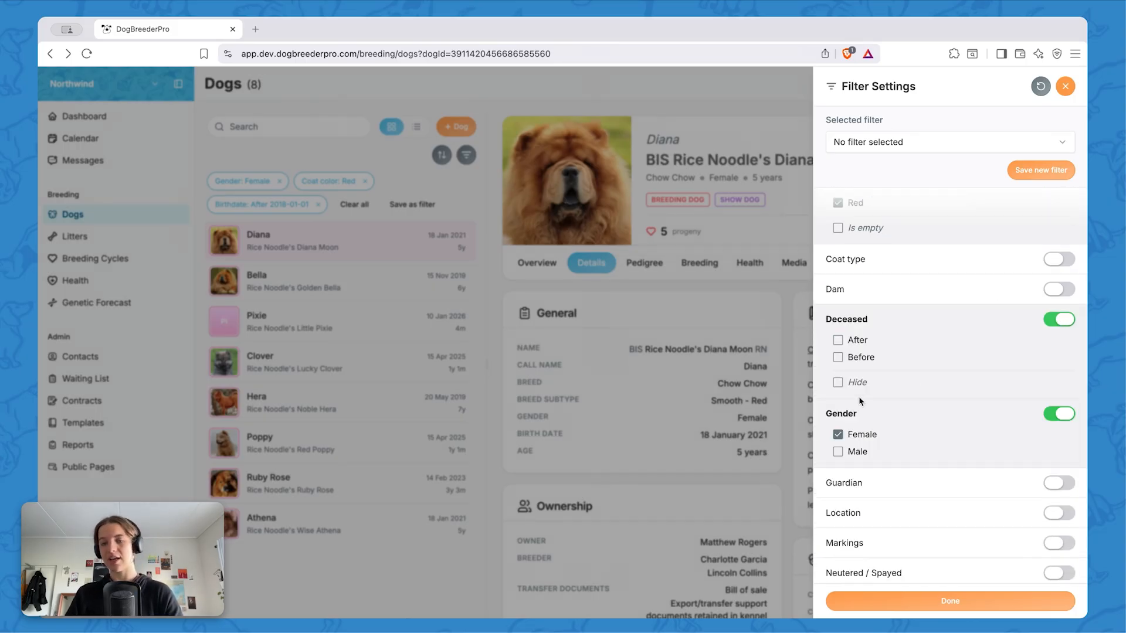
left_click(838, 384)
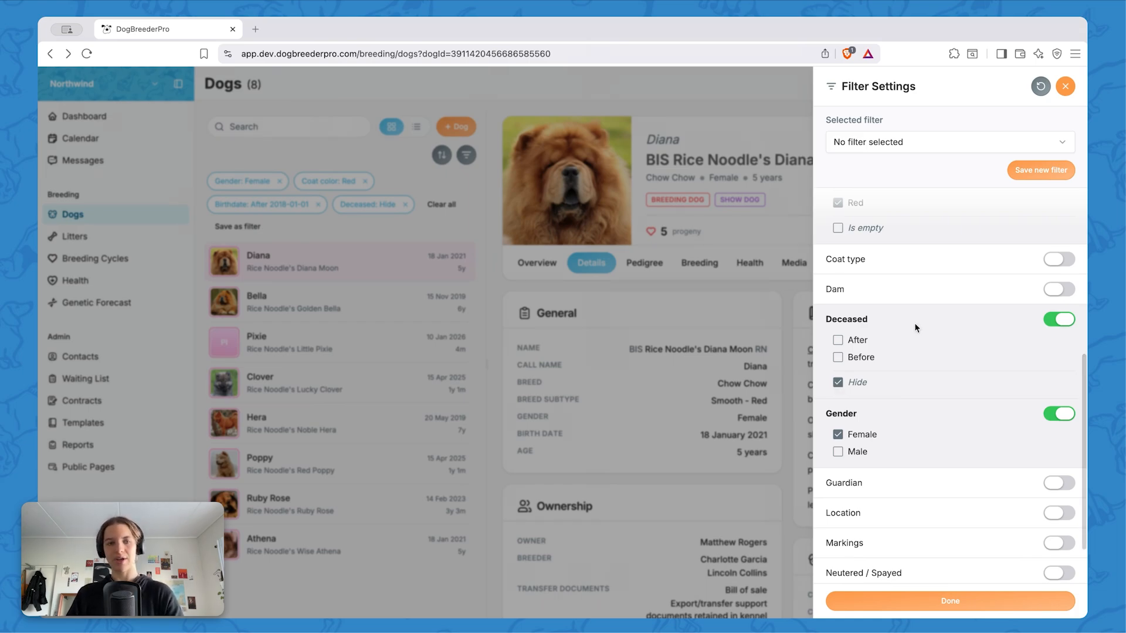
scroll(914, 326, "up", 2)
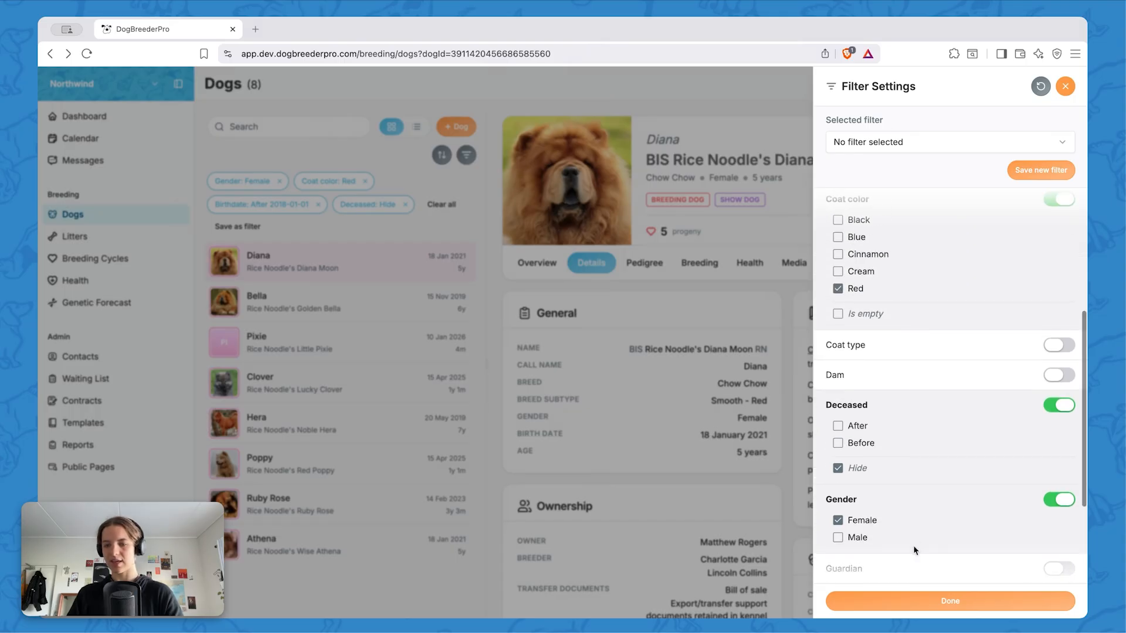
left_click(919, 602)
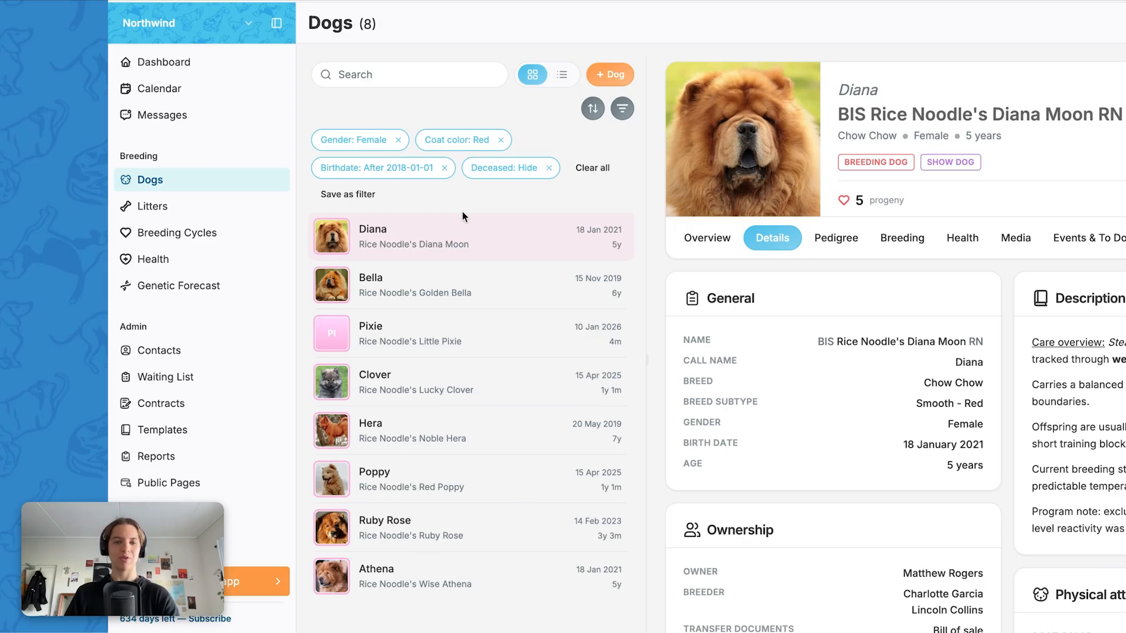
Remove the birthdate filter and save the remaining filters under the name "Red Females"
left_click(445, 169)
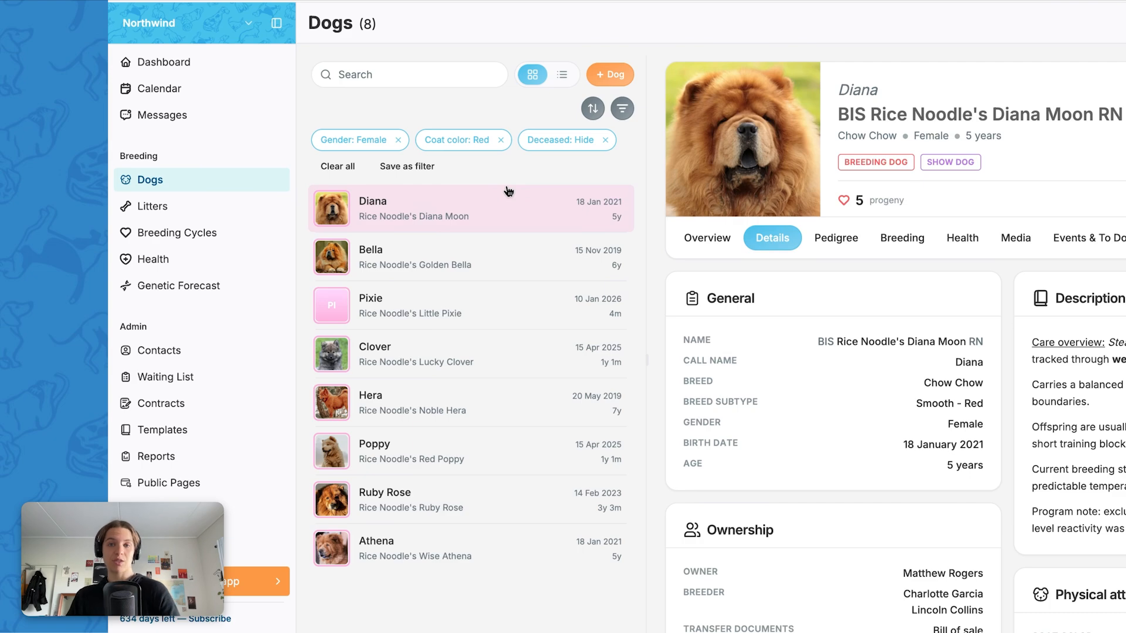
left_click(407, 167)
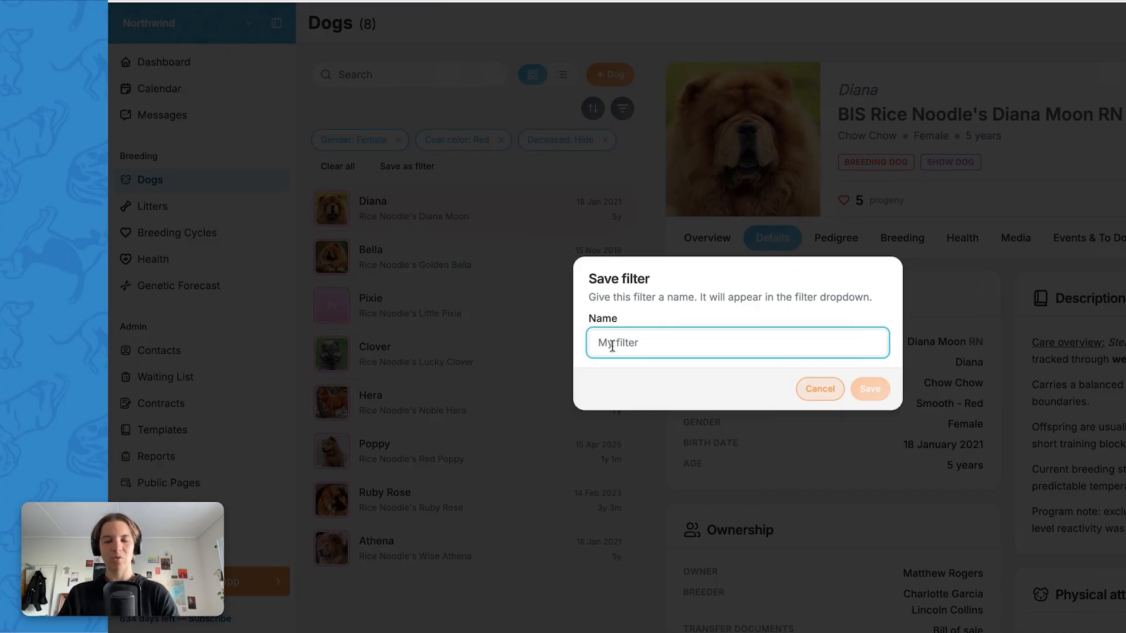
type("Red Femail")
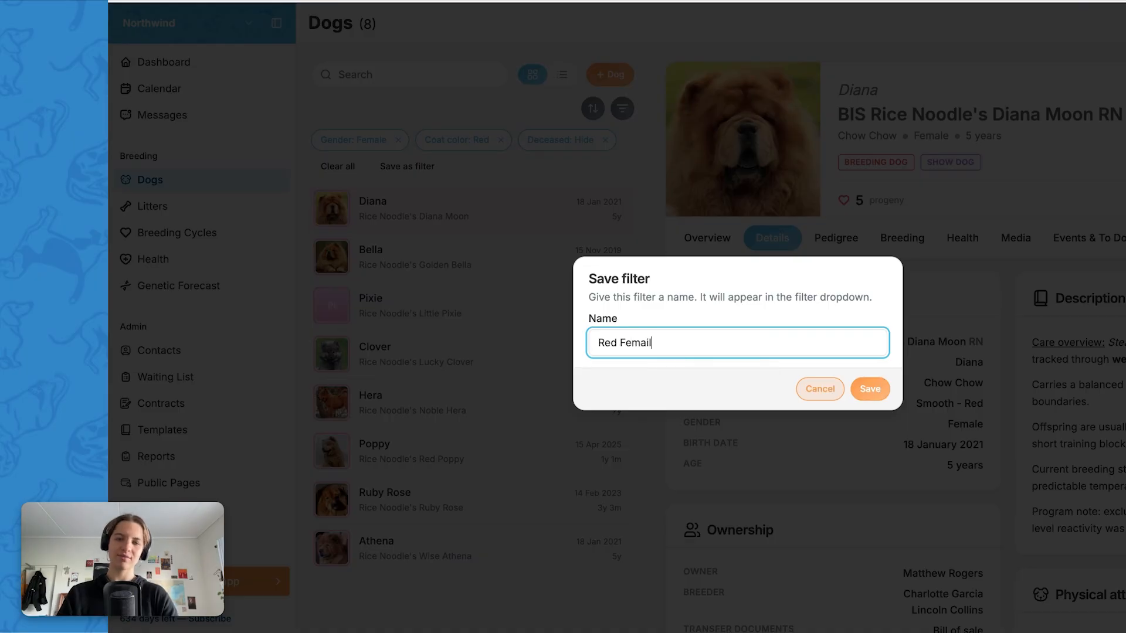
key("BackSpace")
key("BackSpace")
type("les")
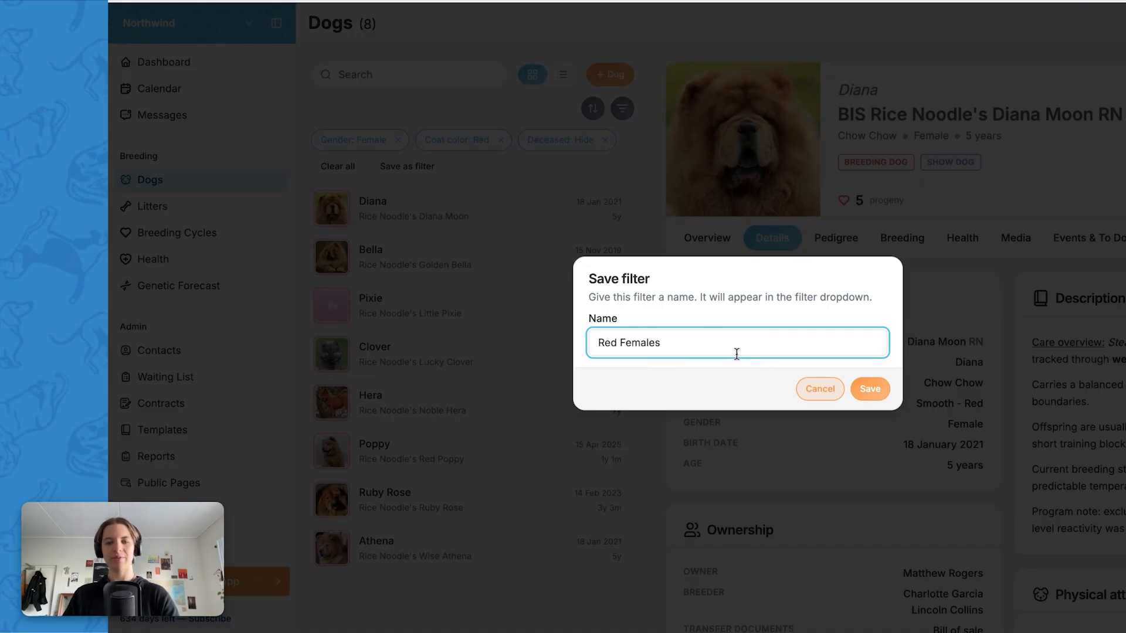
left_click(864, 389)
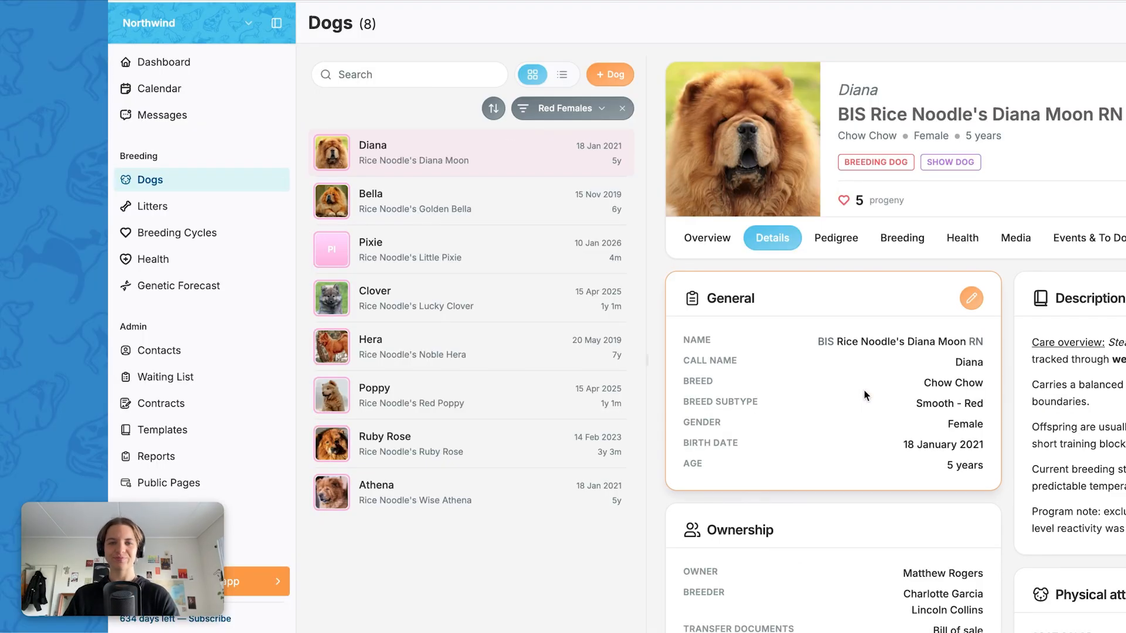
View the list of saved filters and clear the active Red Females filter from the dog list
left_click(581, 108)
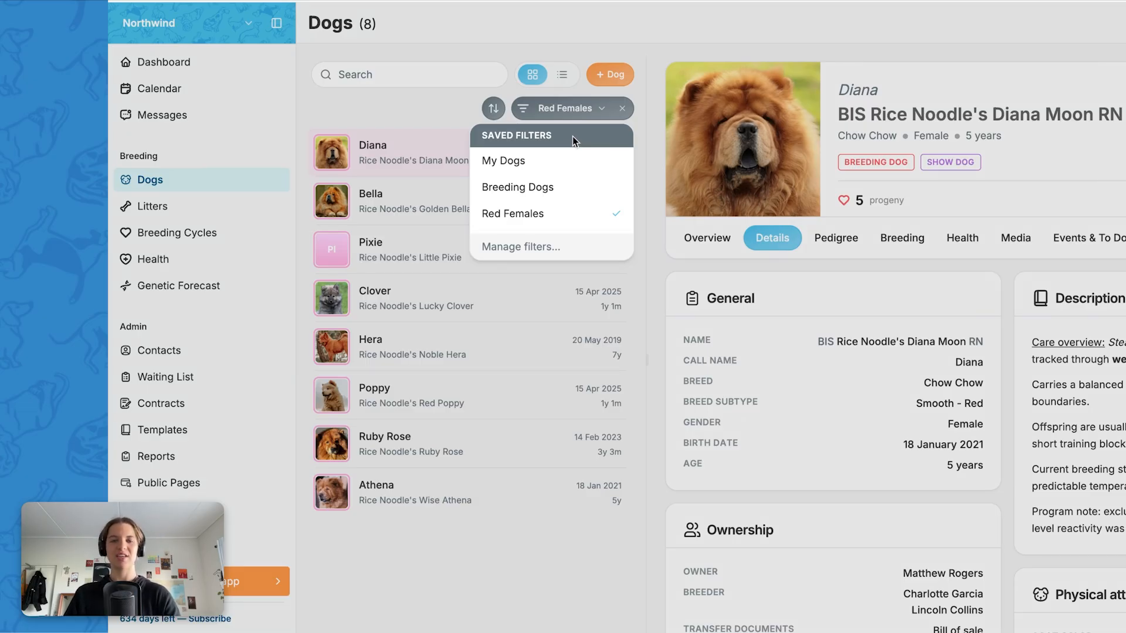
left_click(623, 110)
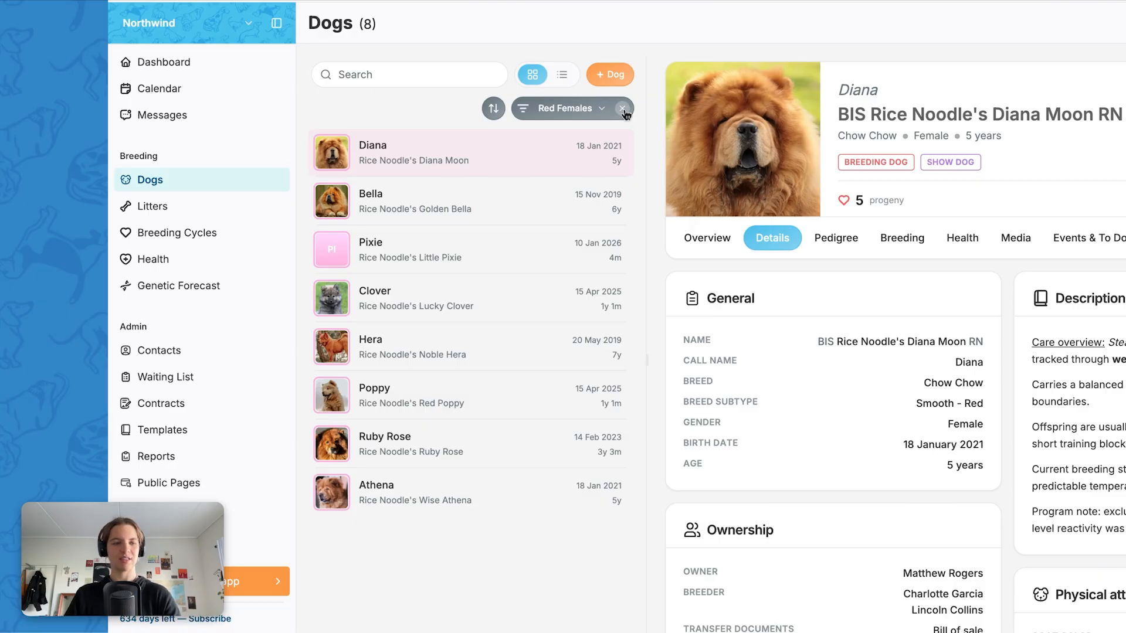
left_click(623, 109)
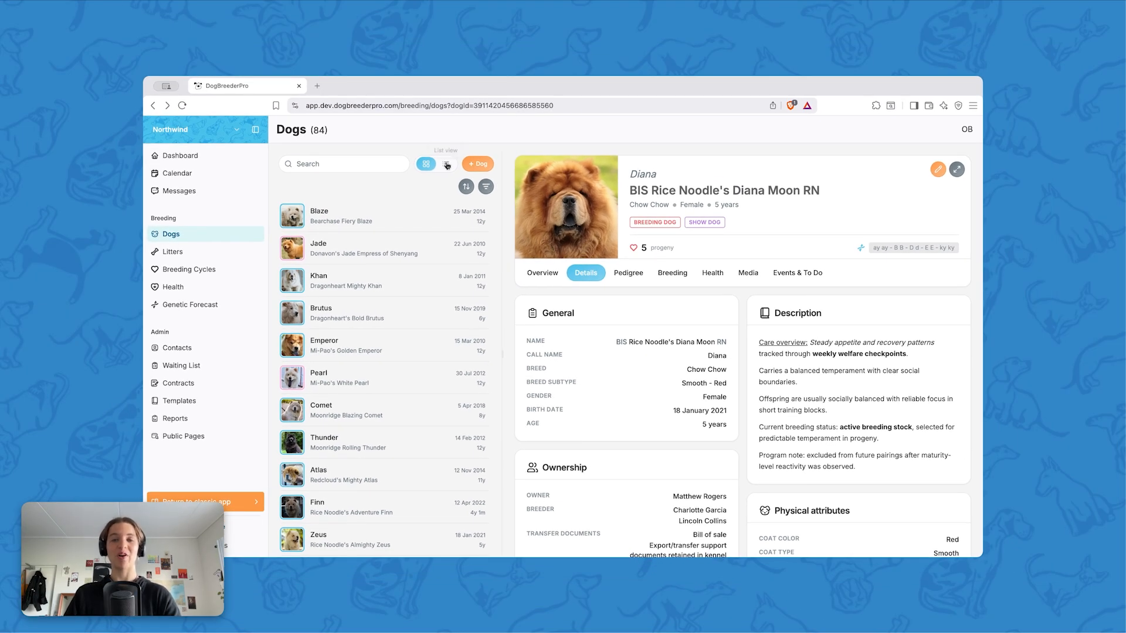
Switch the dogs to list view and look through the columns available for the table
left_click(447, 165)
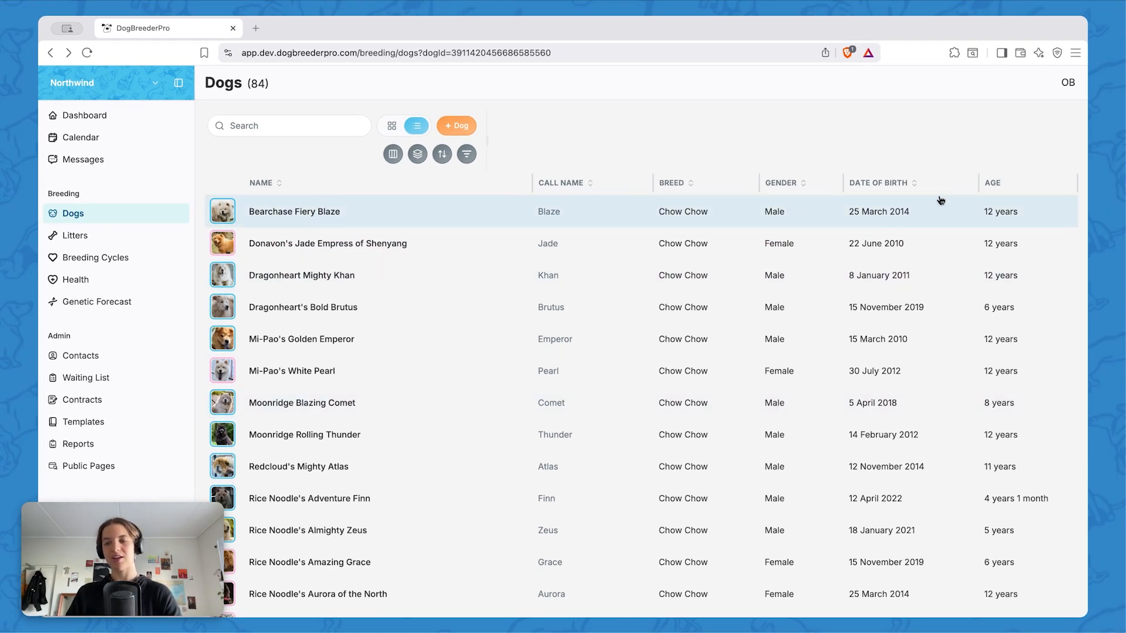
left_click(393, 154)
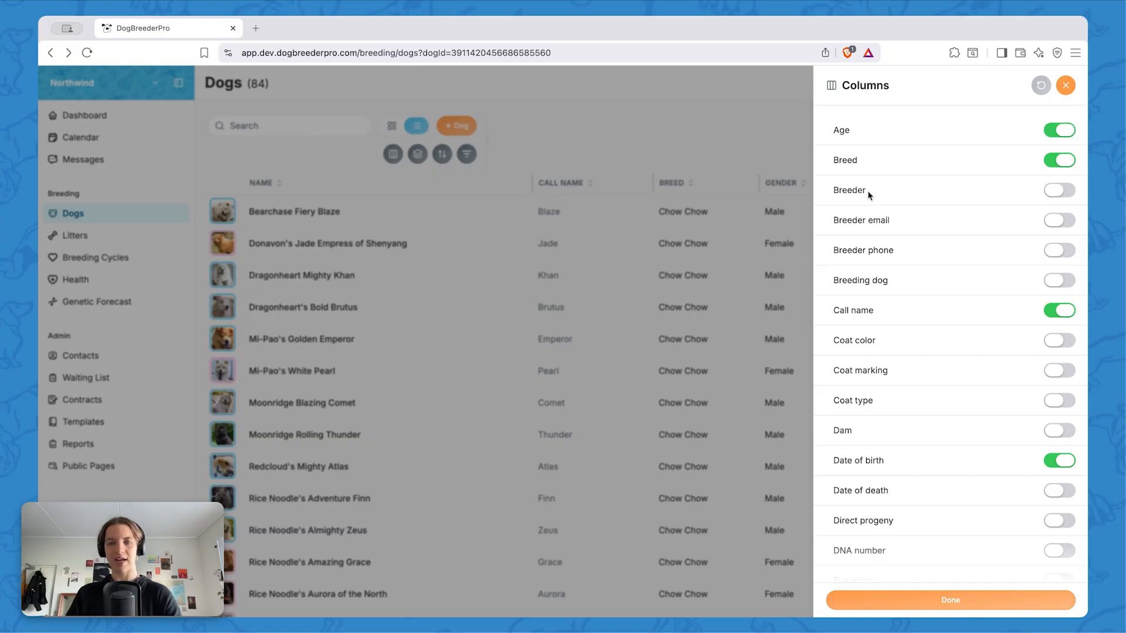
scroll(916, 456, "down", 5)
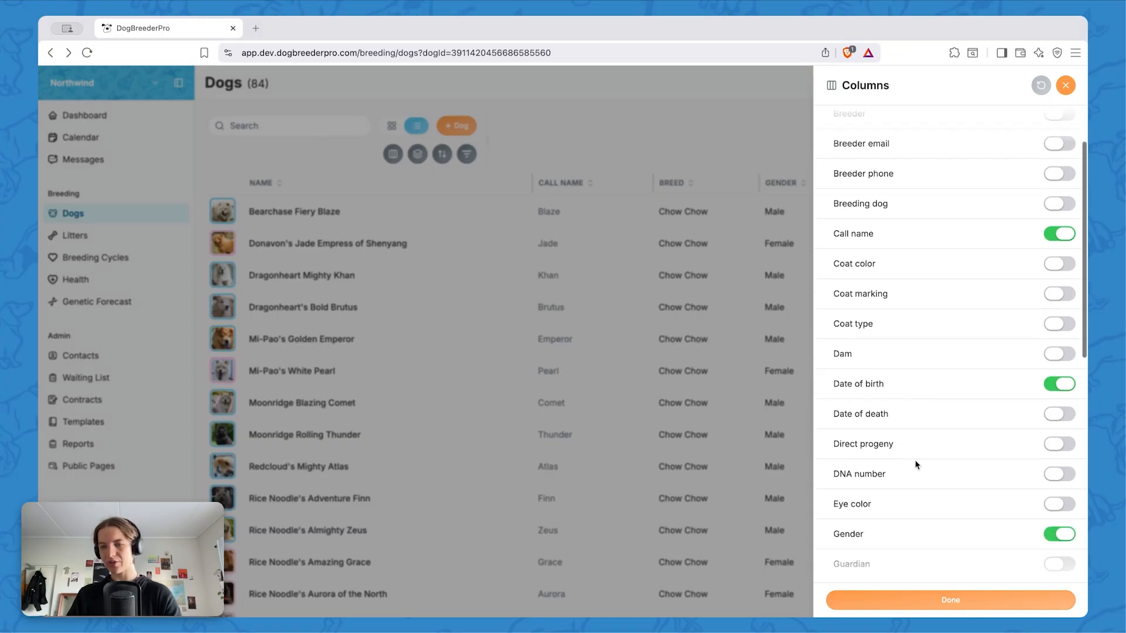
scroll(821, 393, "down", 6)
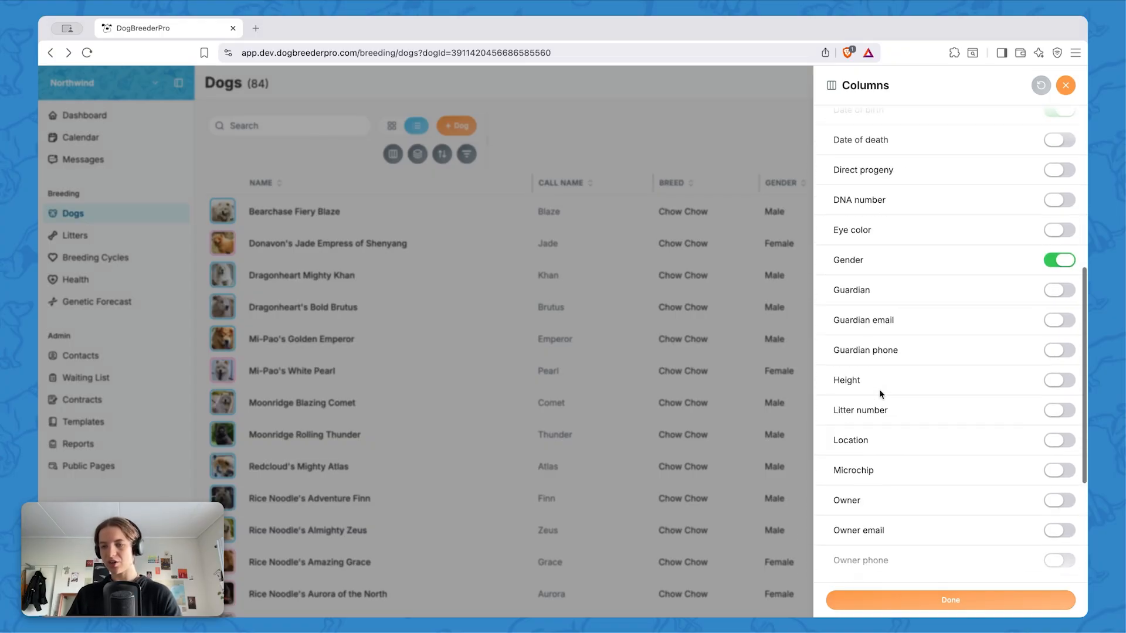
scroll(880, 394, "up", 9)
scroll(880, 394, "up", 2)
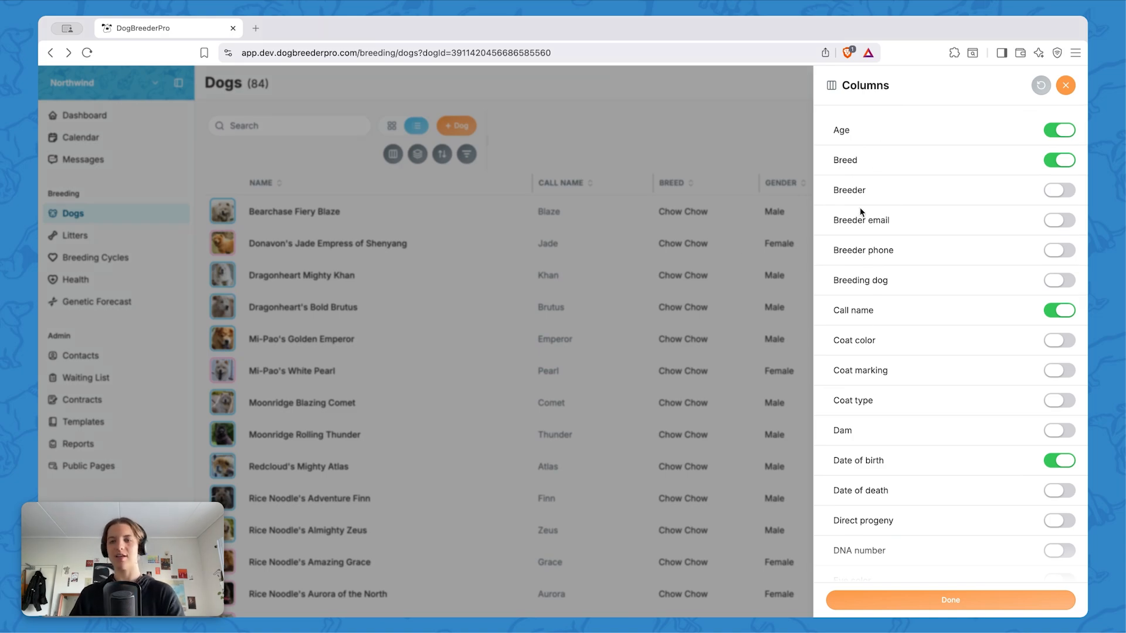
Hide the Breed column, show the Breeder and Coat color columns, and finish the column settings
left_click(1063, 163)
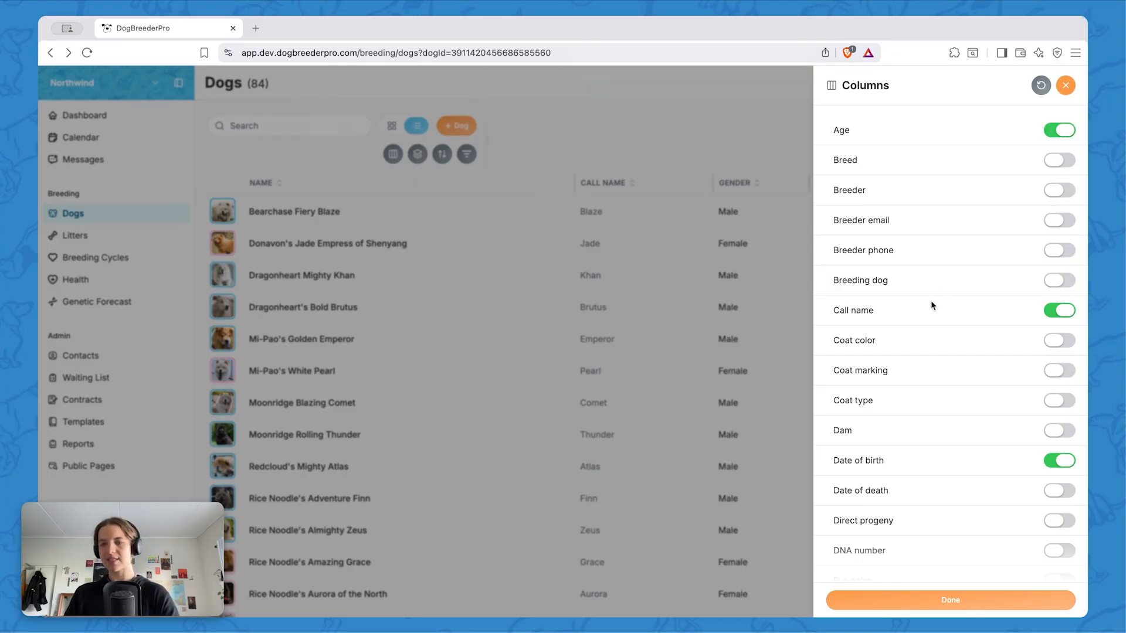
scroll(945, 290, "down", 1)
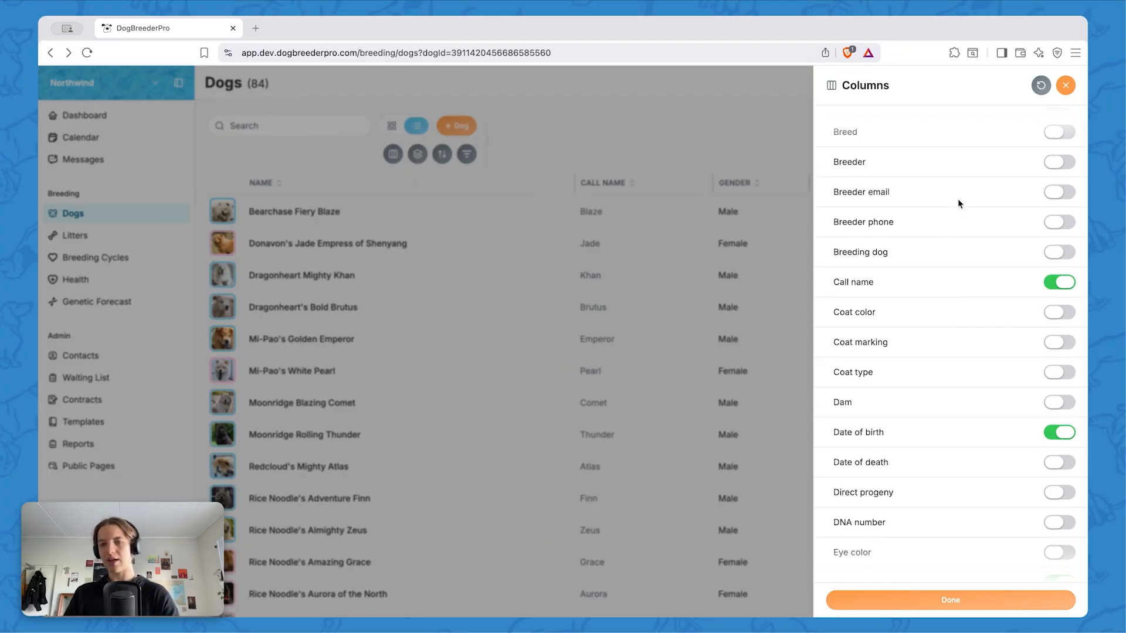
left_click(1054, 165)
scroll(907, 447, "down", 8)
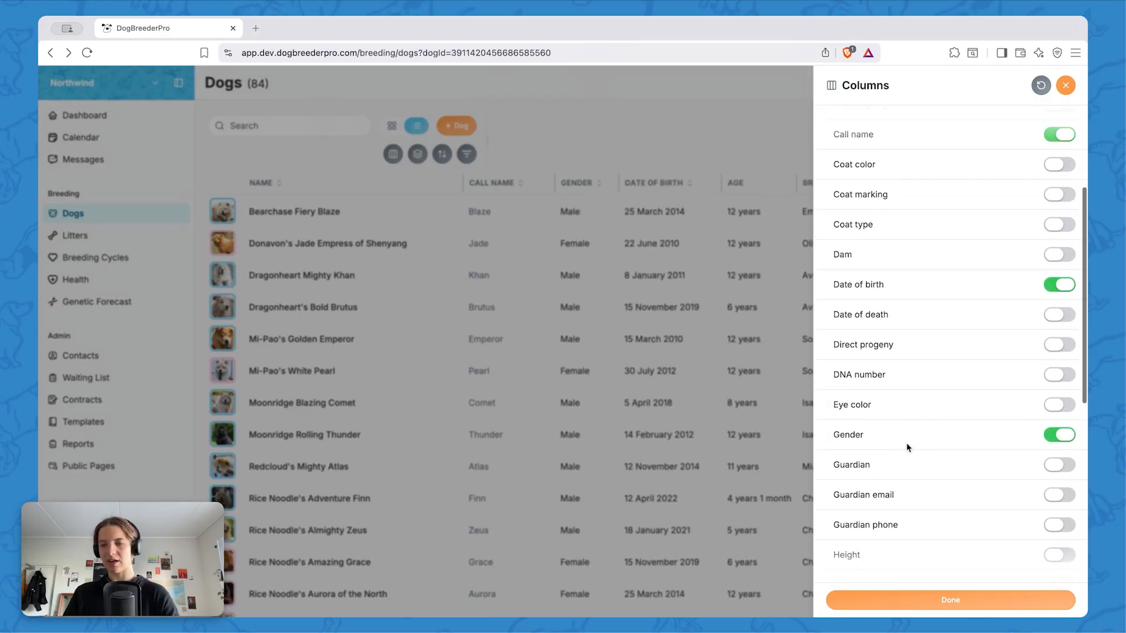
scroll(907, 447, "down", 2)
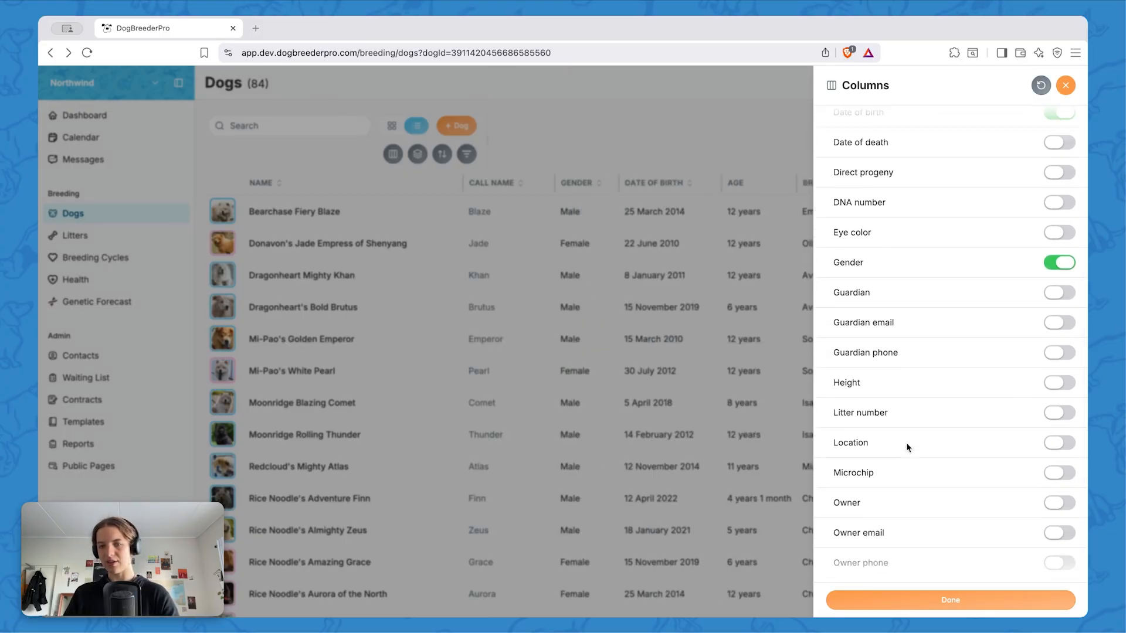
scroll(908, 447, "up", 8)
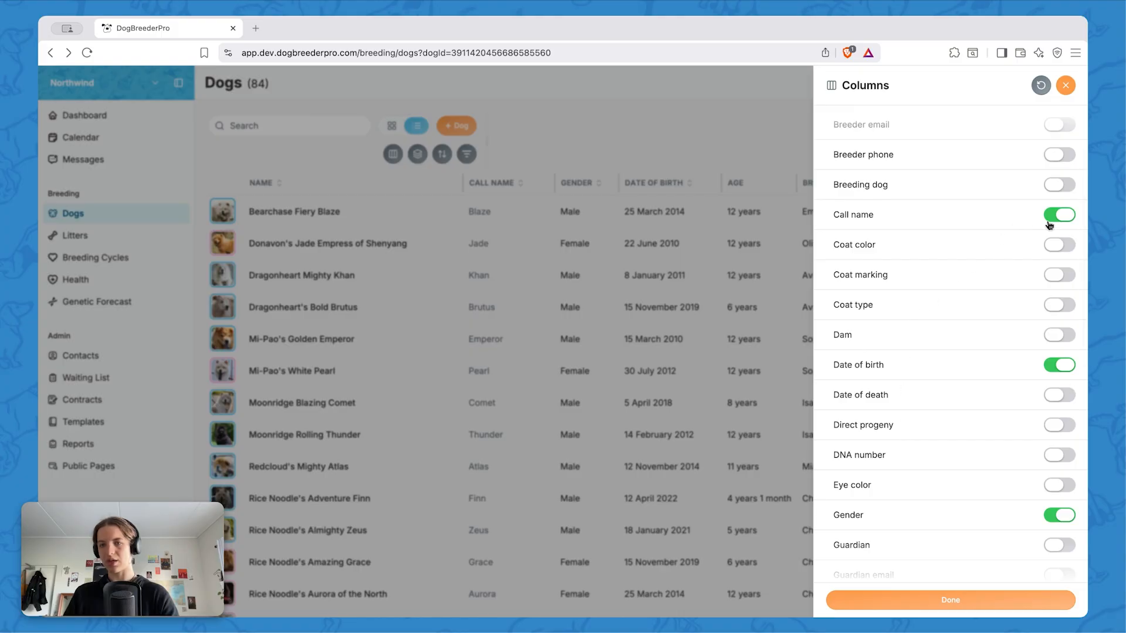
left_click(1060, 245)
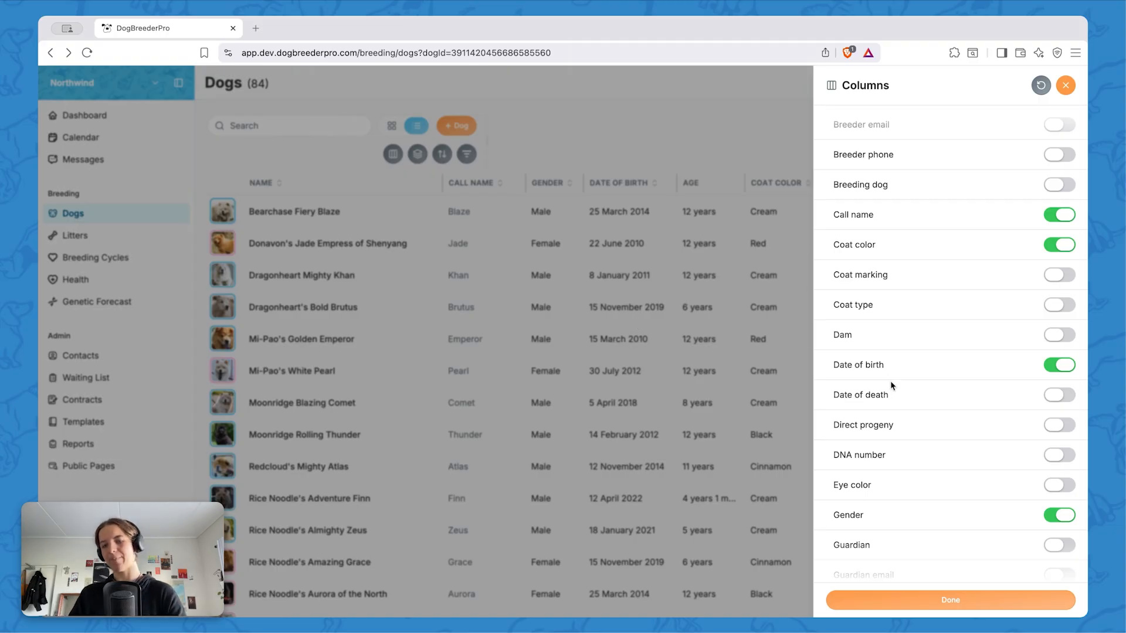
left_click(1042, 87)
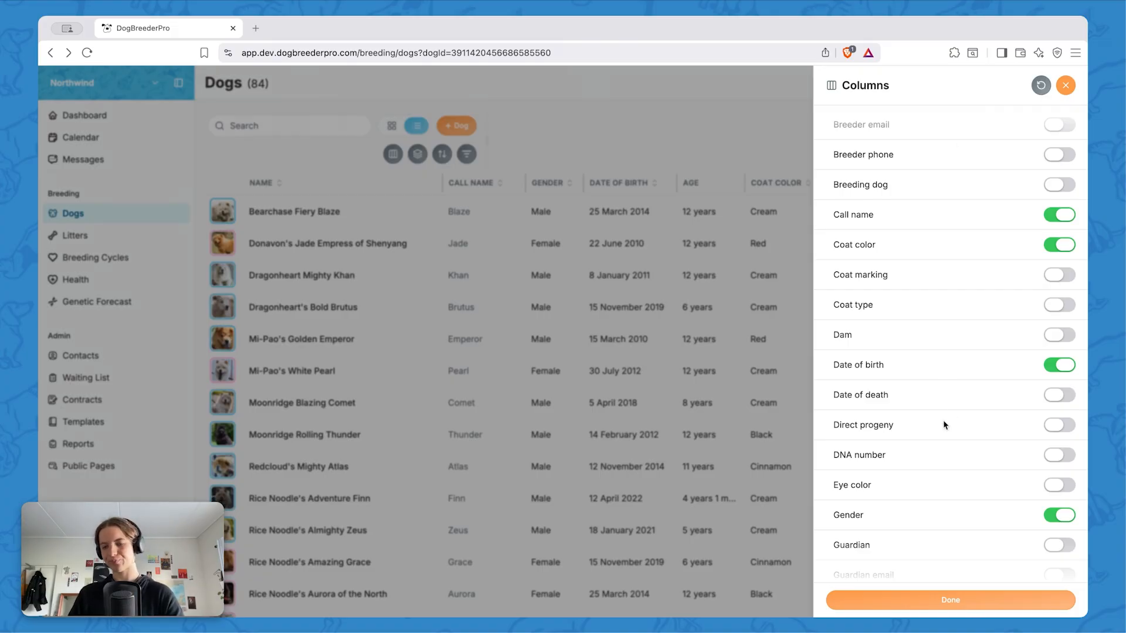
left_click(944, 600)
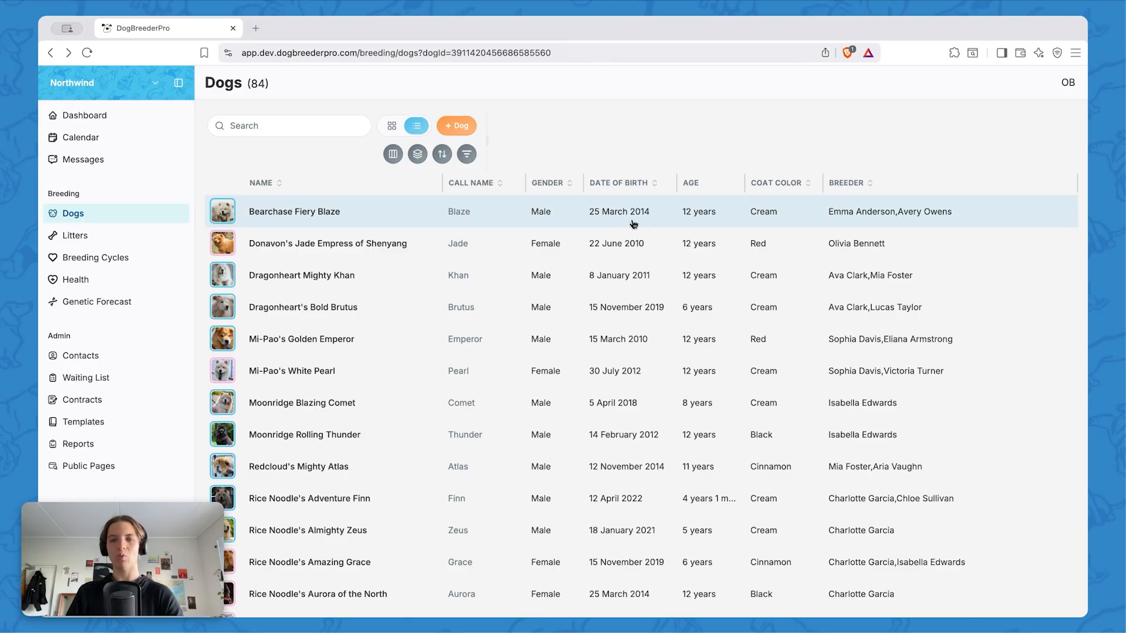
Move the Date of birth column to the end of the table and widen the Coat color column
left_click_drag(792, 177, 1037, 195)
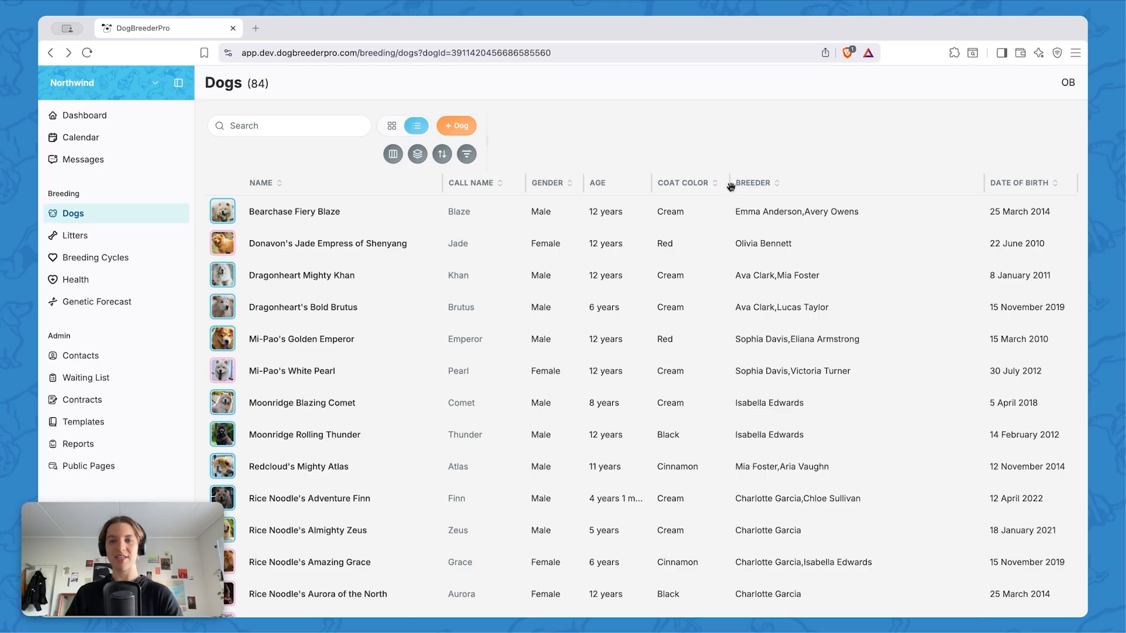
left_click_drag(728, 183, 787, 175)
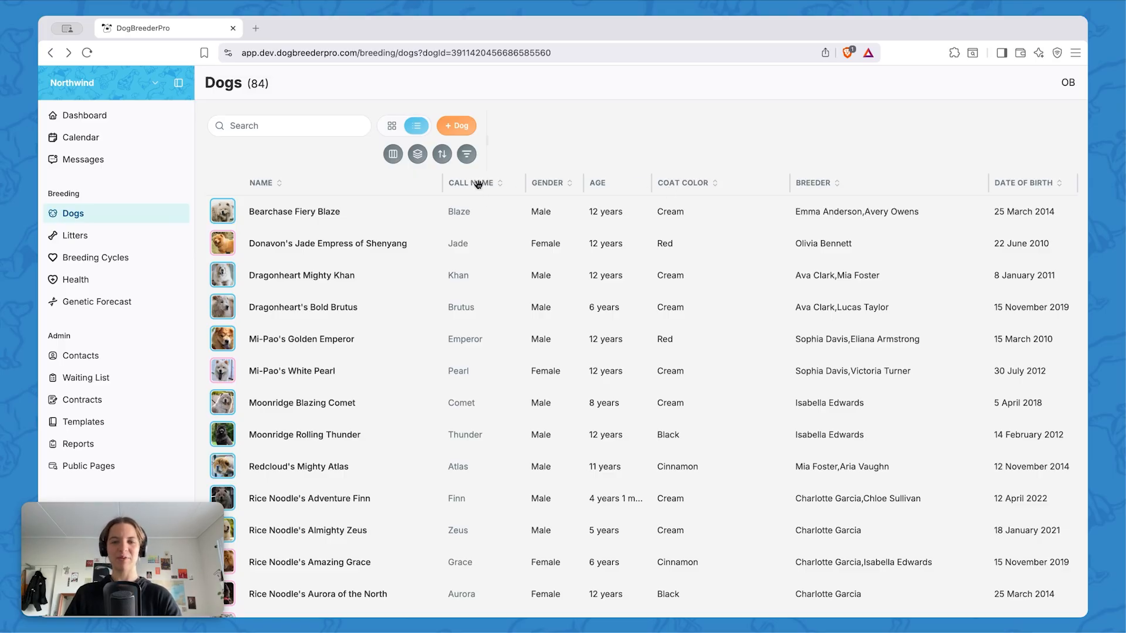
Sort the dogs by call name in ascending and descending order, and clear that sort
left_click(500, 181)
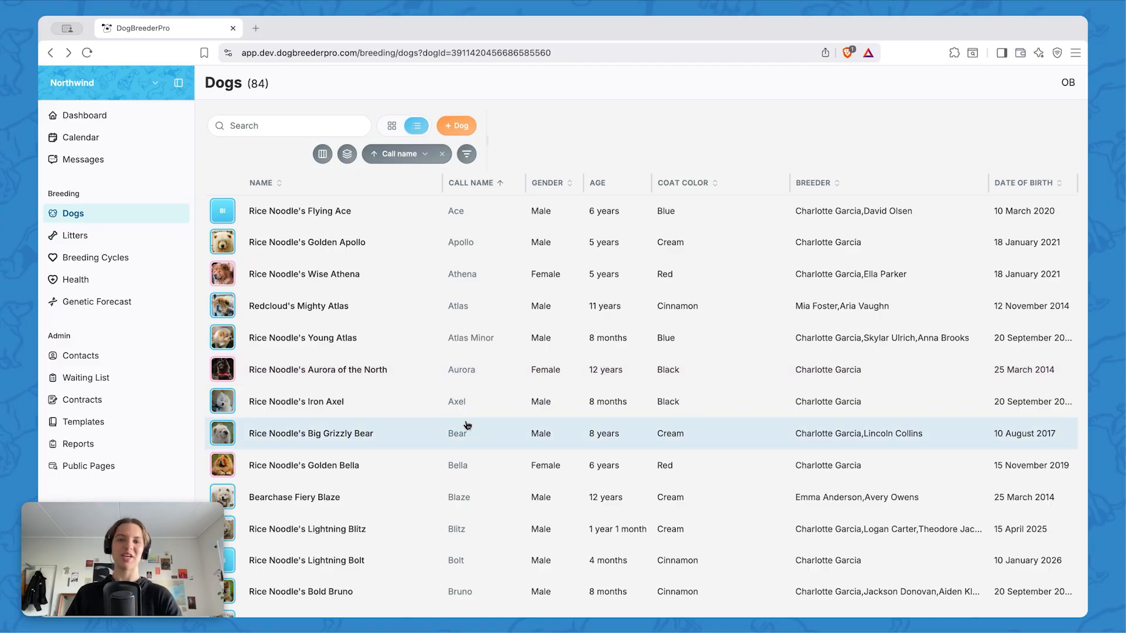
left_click(499, 182)
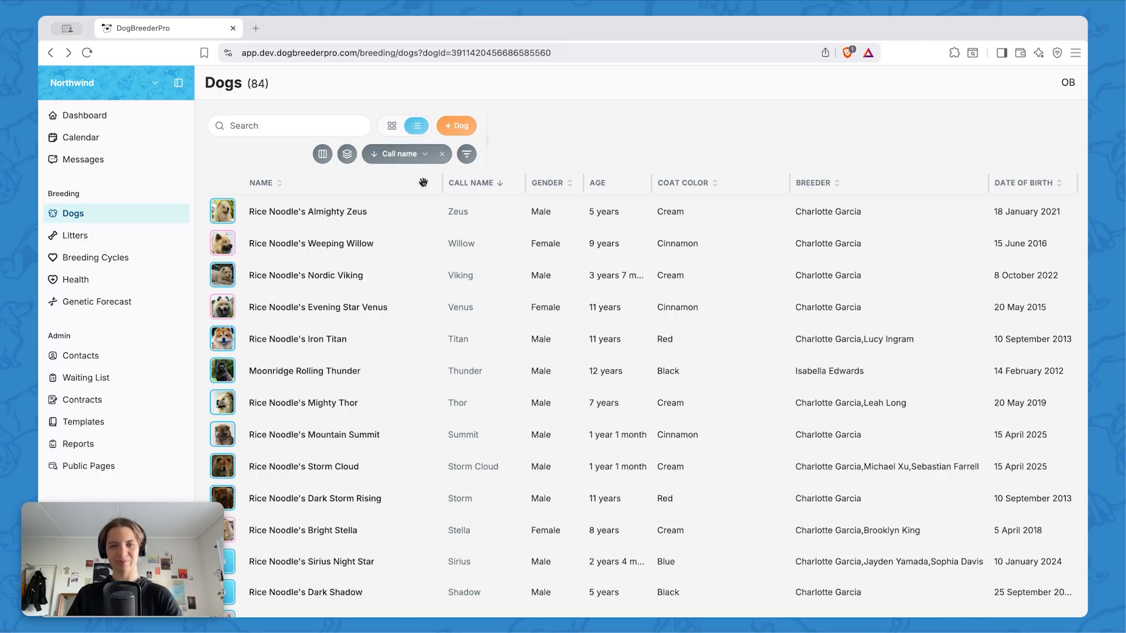
left_click(499, 184)
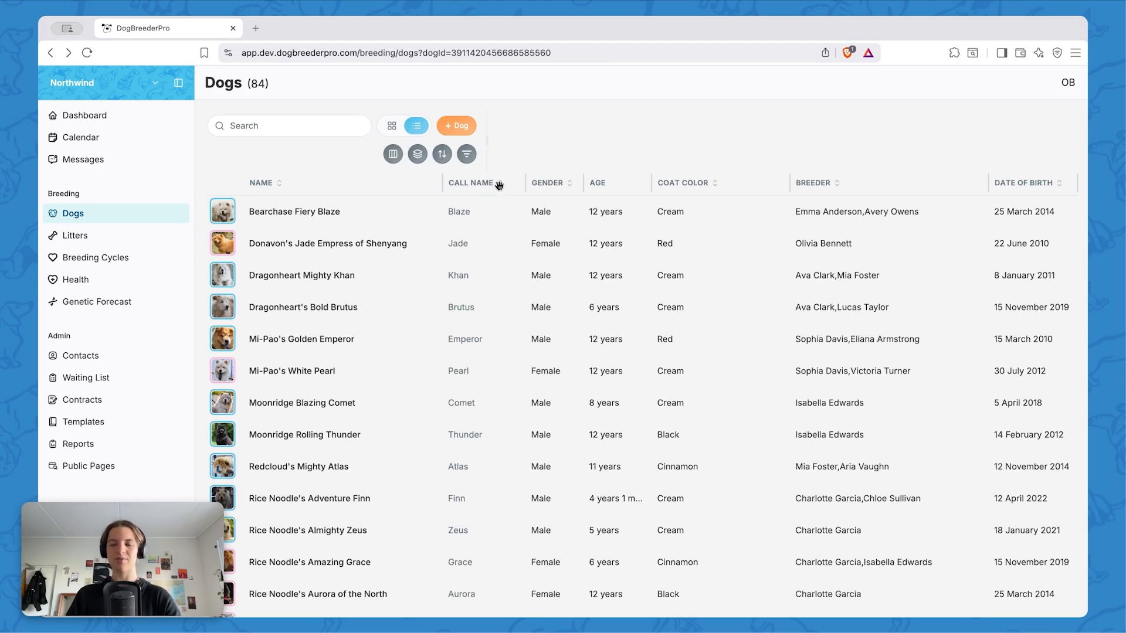
Sort the dogs by breeder in ascending and descending order, and clear that sort
left_click(837, 184)
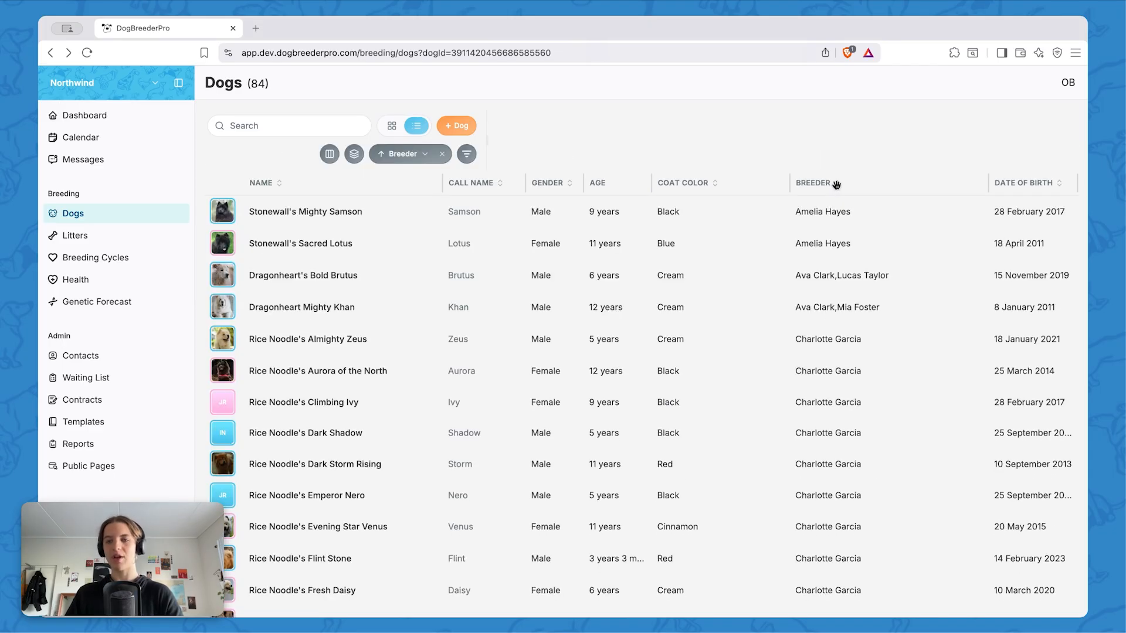
left_click(837, 181)
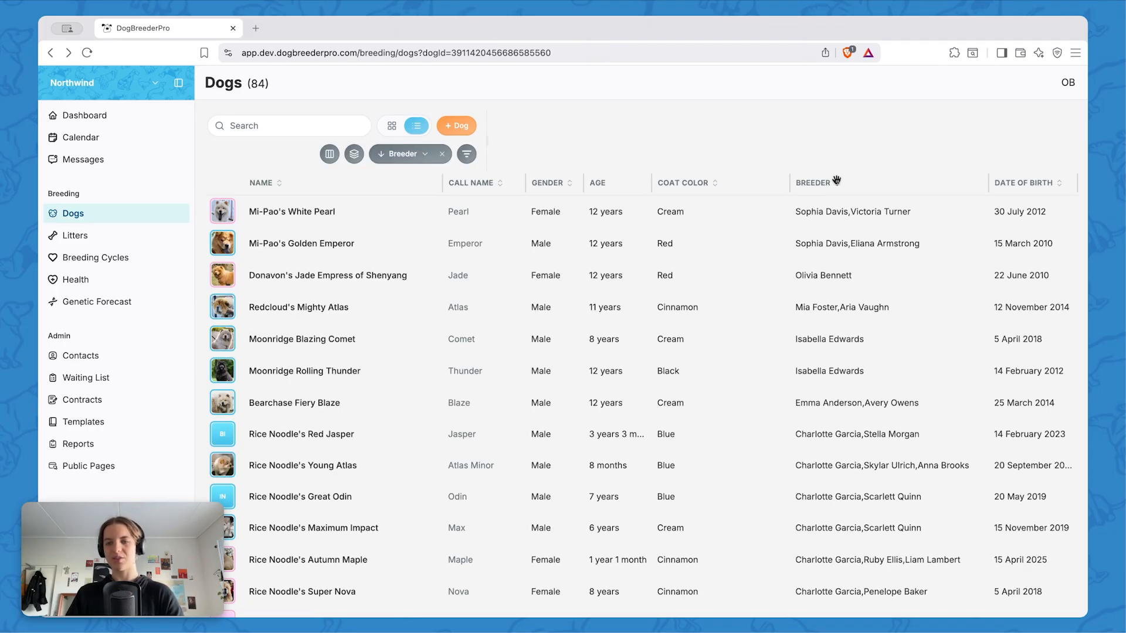
left_click(835, 183)
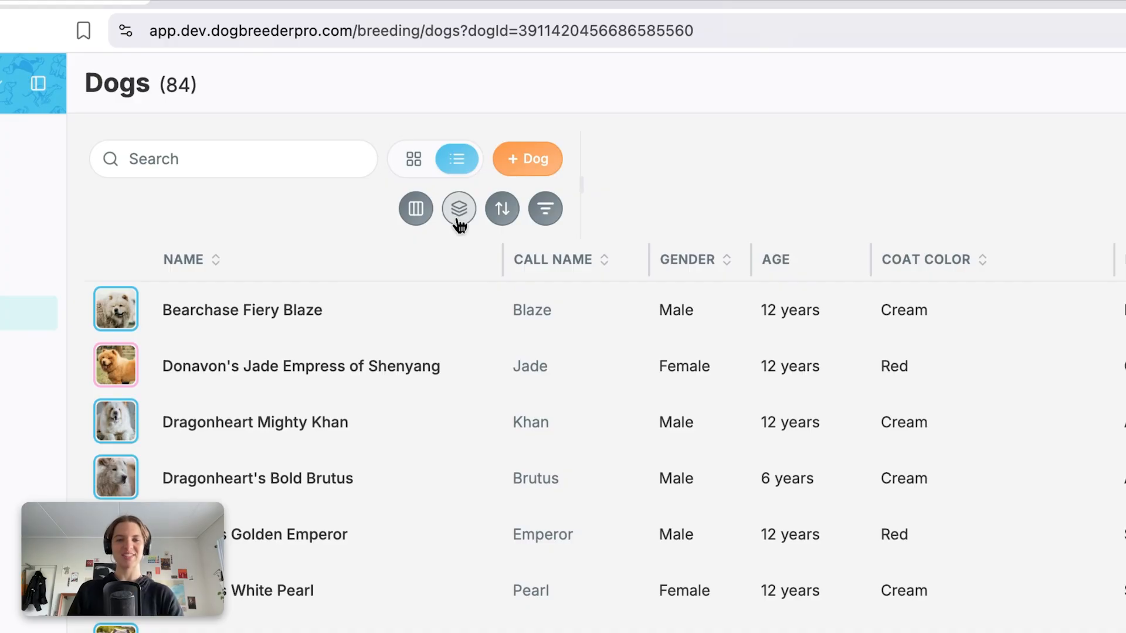
Group the dogs by coat color to look through the color groups, and remove the grouping
left_click(459, 211)
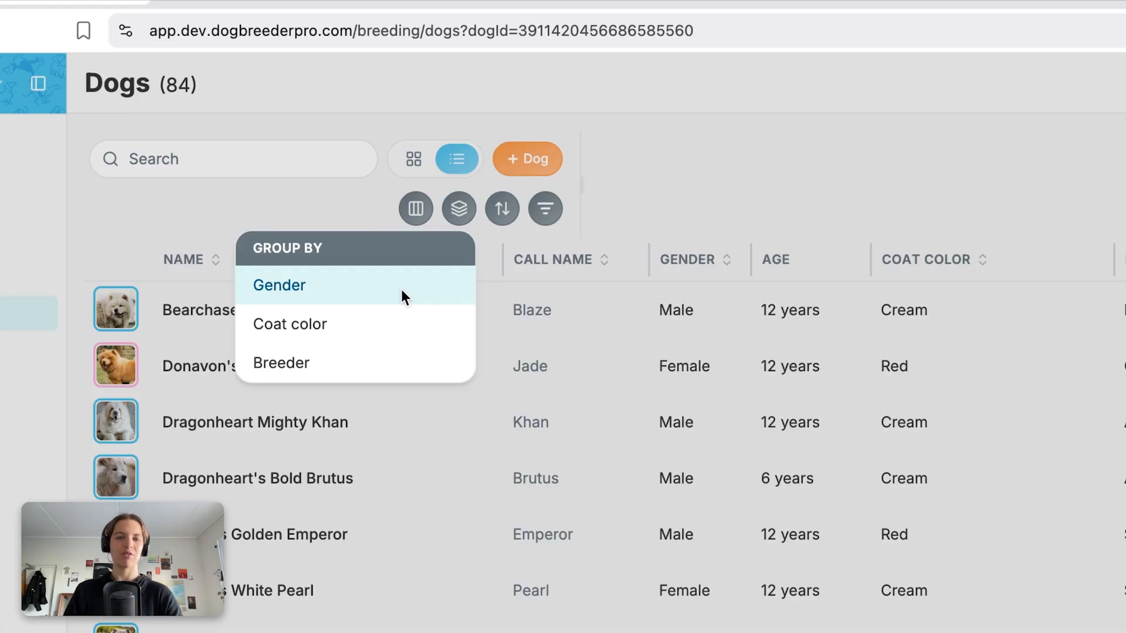
left_click(296, 322)
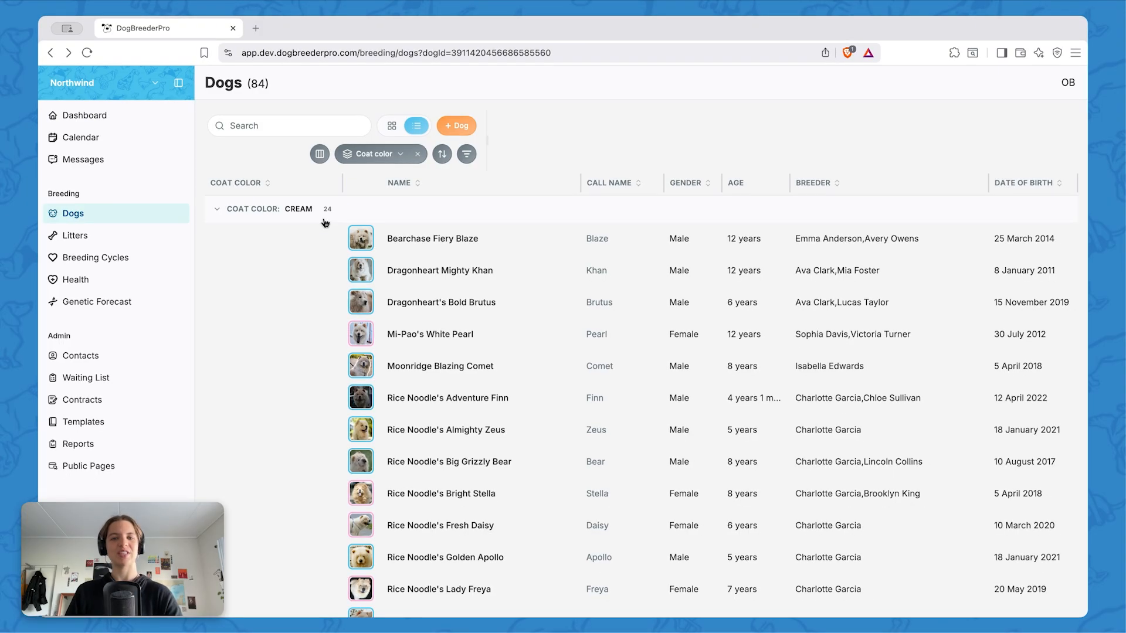
scroll(299, 217, "down", 3)
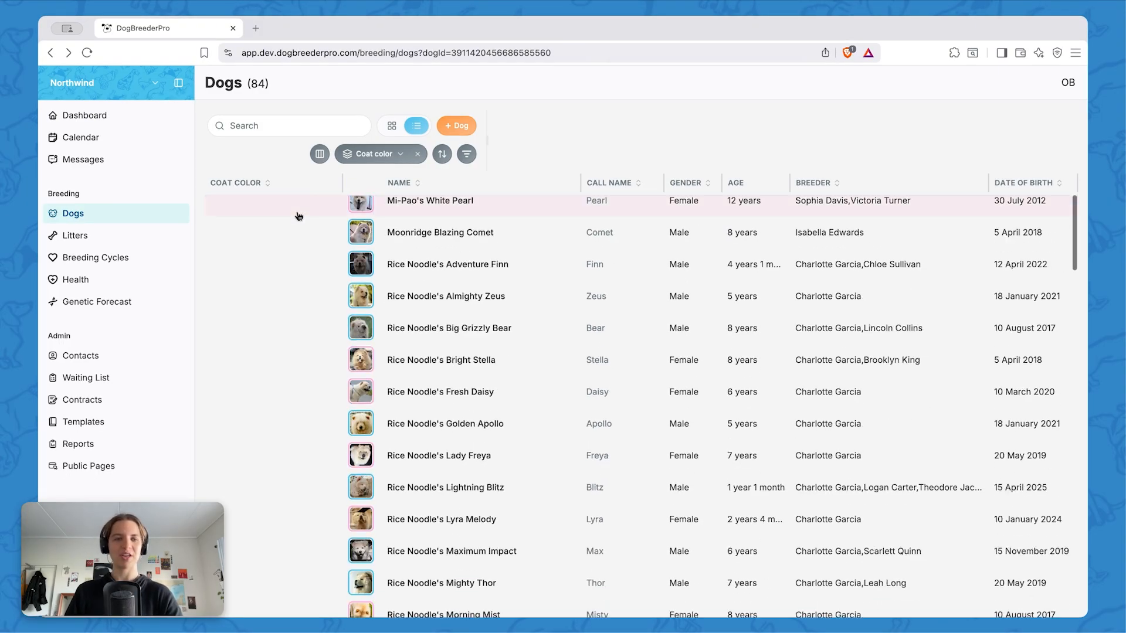
scroll(299, 216, "down", 15)
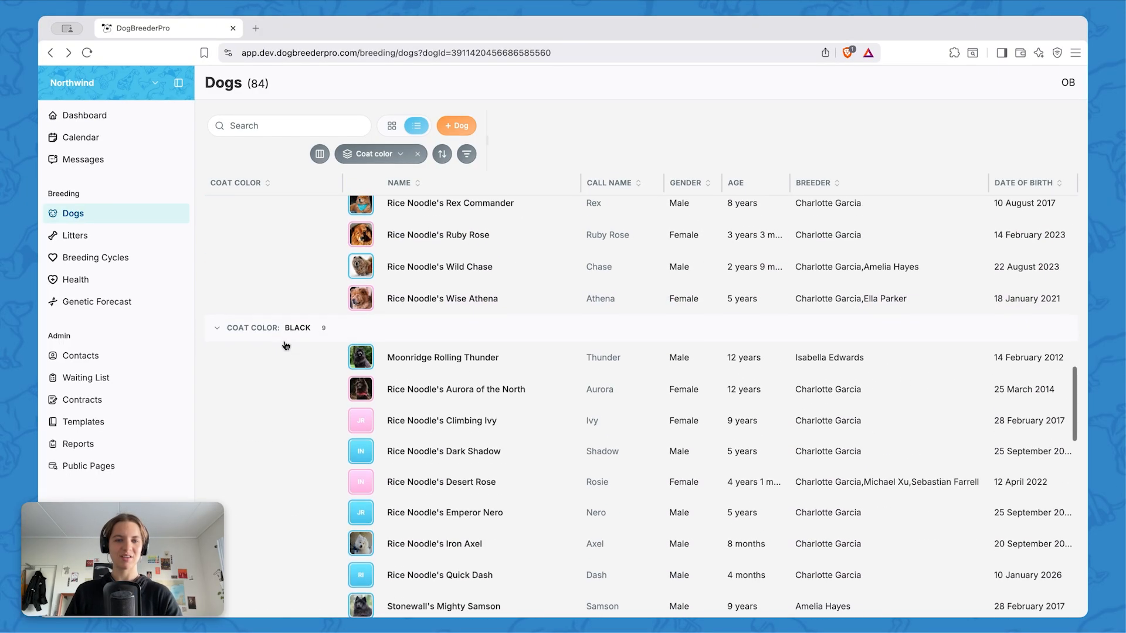
scroll(286, 345, "down", 6)
scroll(286, 345, "up", 1)
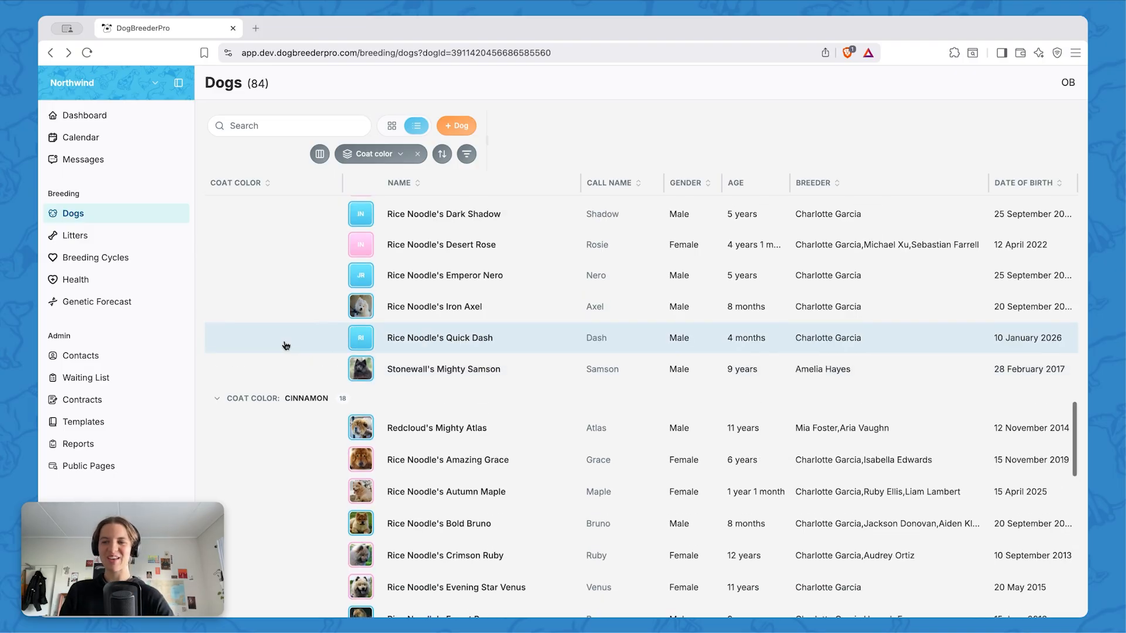
scroll(286, 345, "down", 10)
scroll(285, 346, "up", 4)
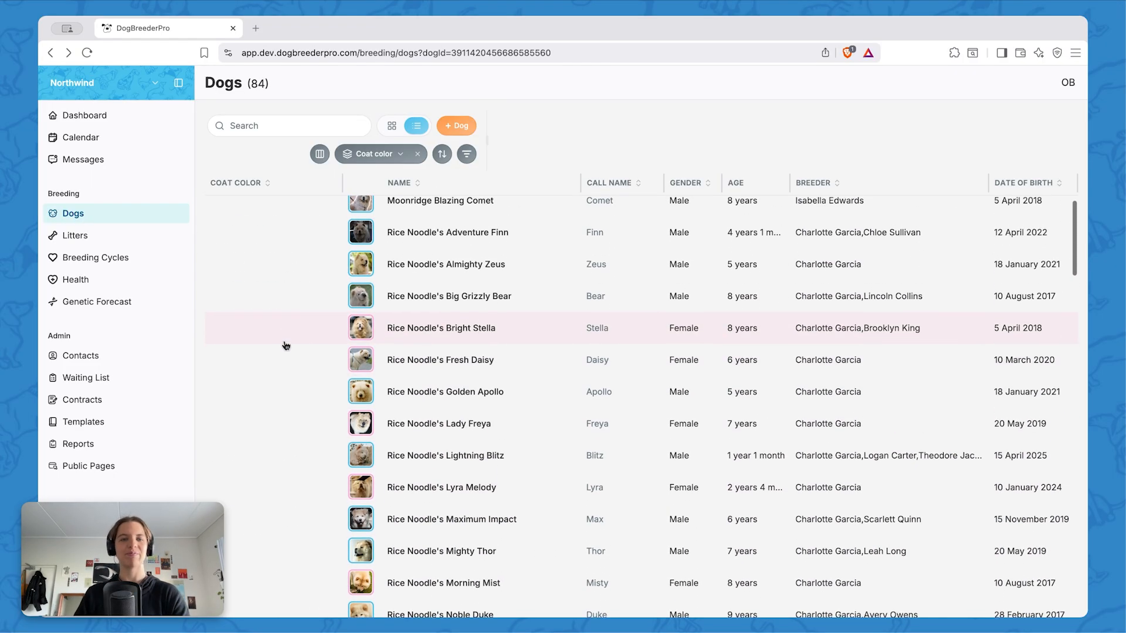
scroll(286, 346, "up", 4)
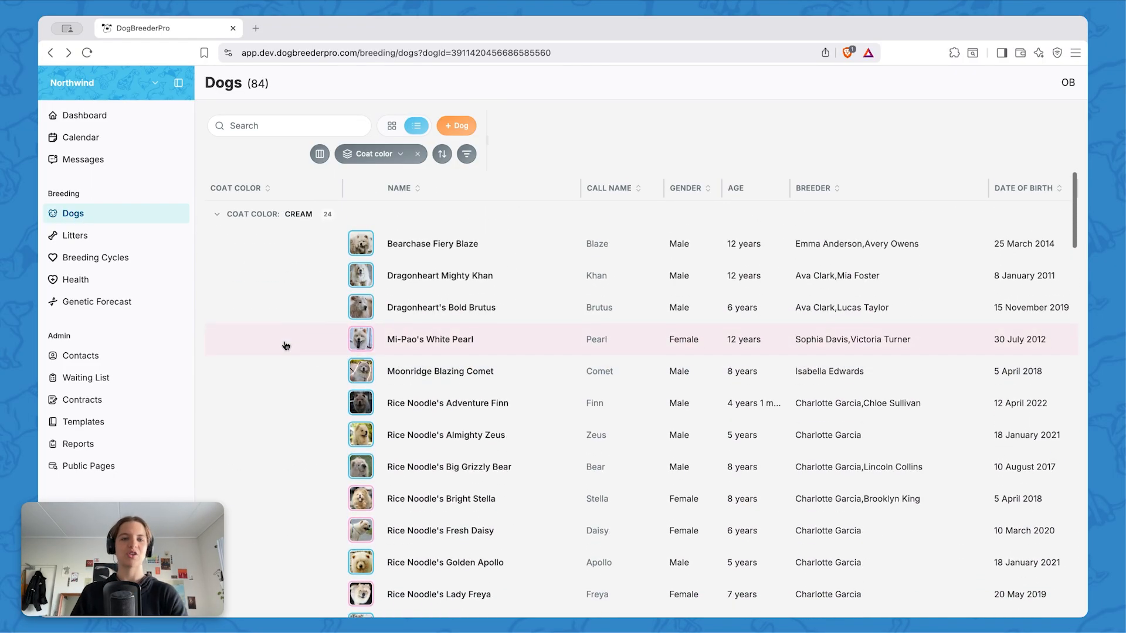
left_click(418, 155)
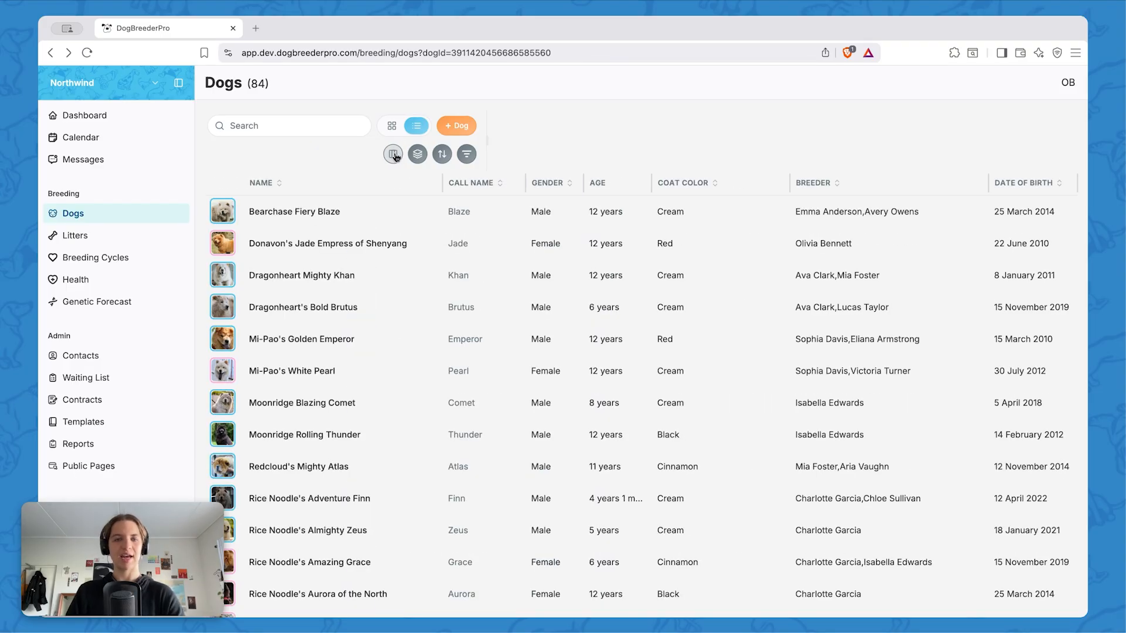
Add the Owner column to the table and finish the column settings
left_click(400, 154)
scroll(918, 445, "down", 7)
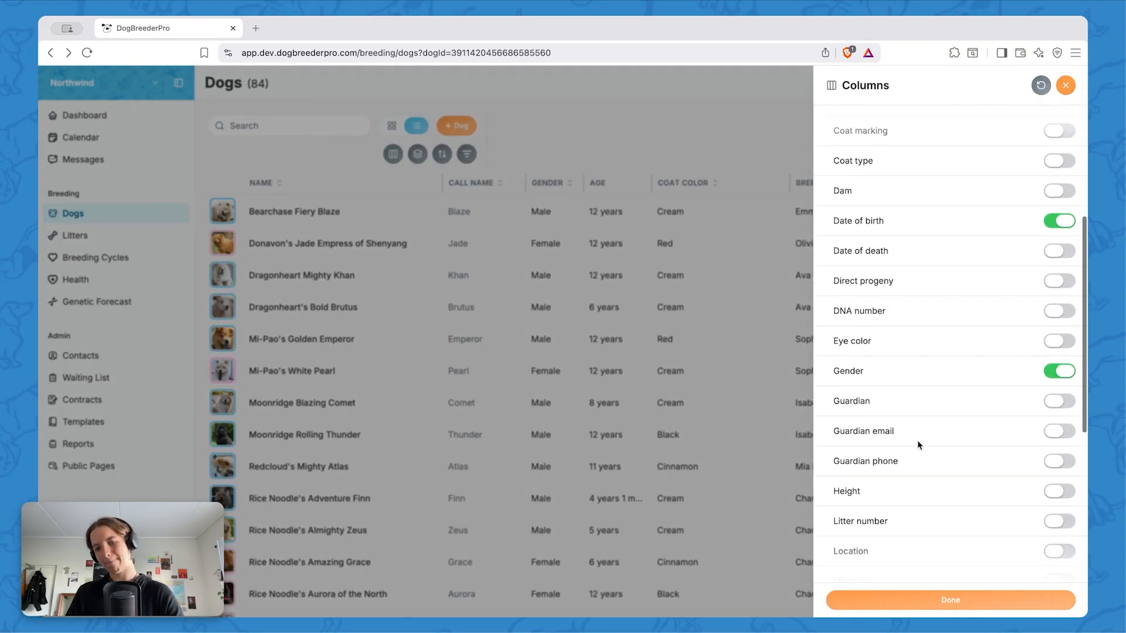
scroll(918, 445, "down", 3)
left_click(1059, 311)
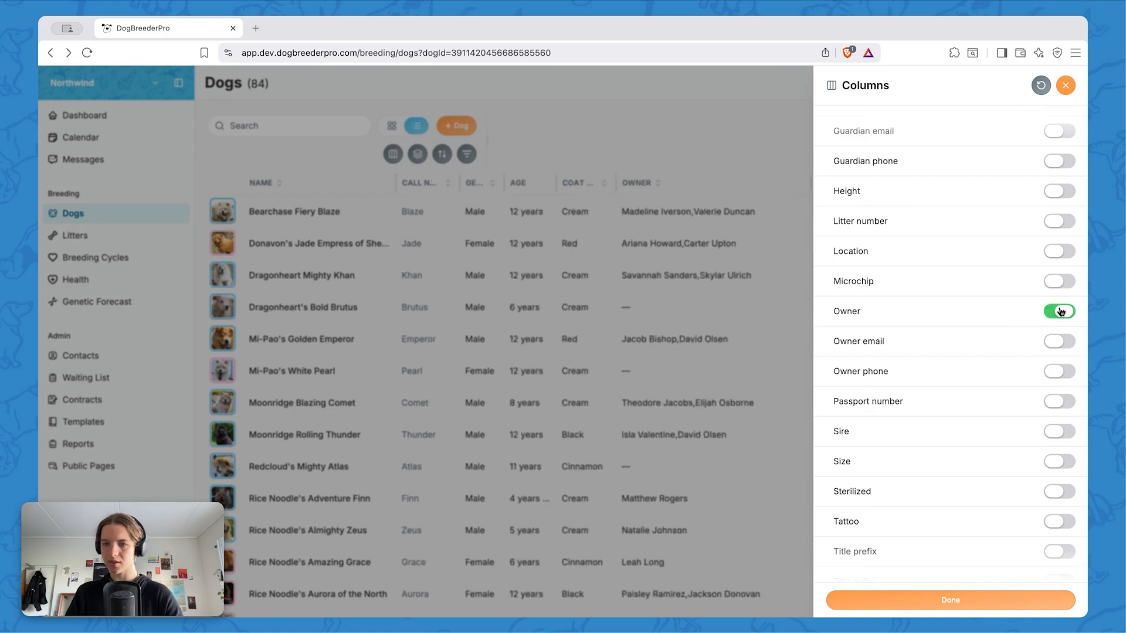
left_click(917, 610)
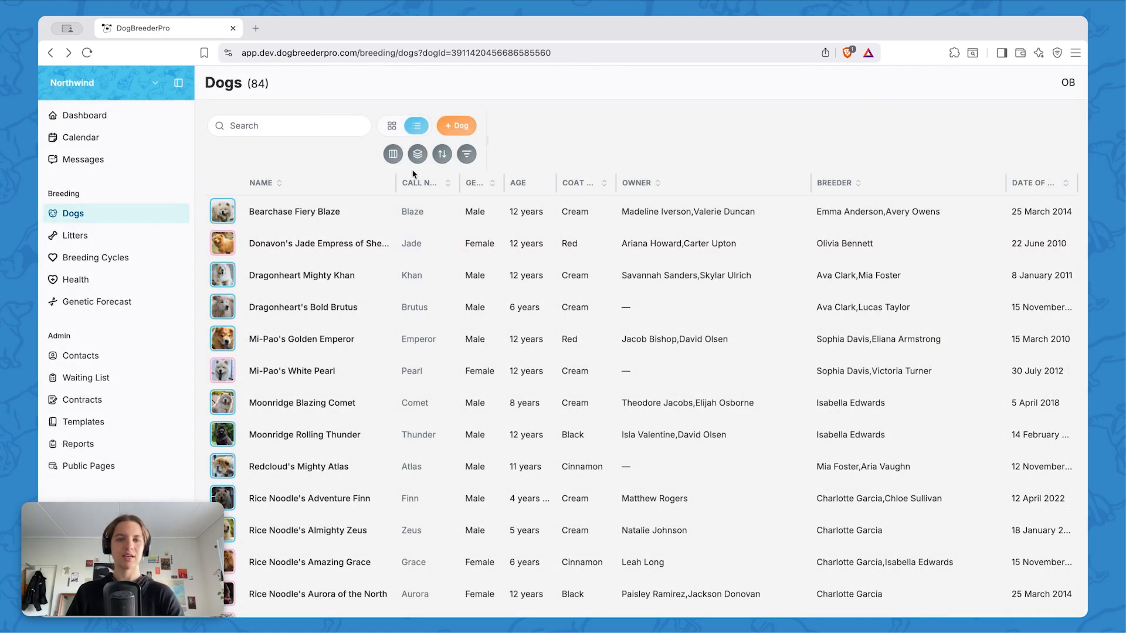
Group the dogs by owner and collapse the group of dogs that have no owner
left_click(422, 158)
left_click(324, 241)
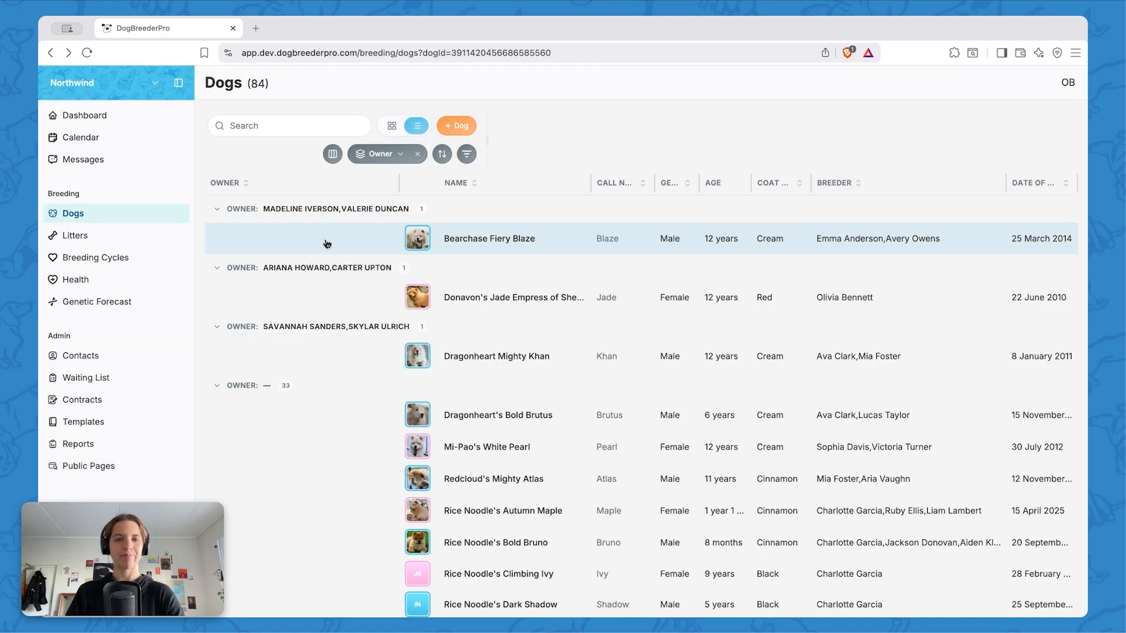
scroll(287, 437, "down", 2)
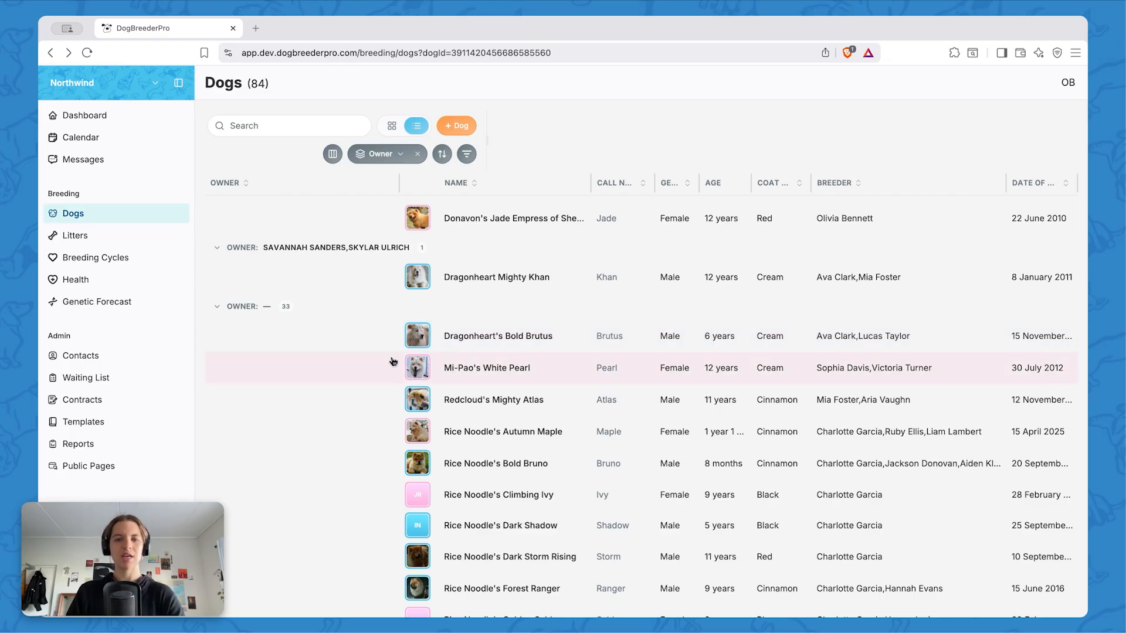
left_click(218, 307)
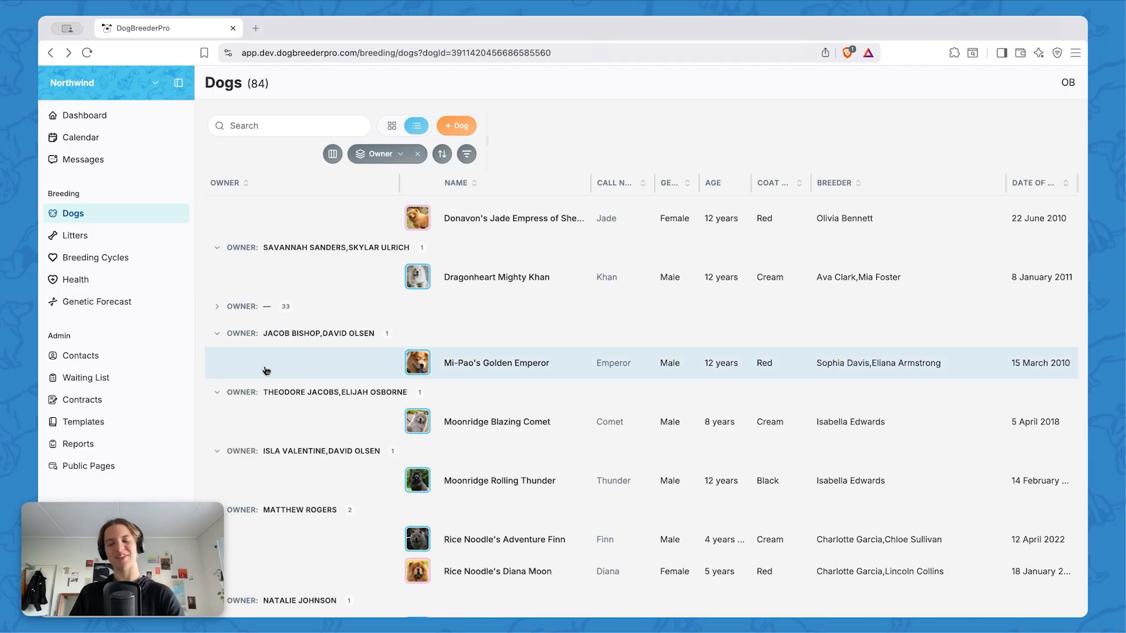
Look through the owner groups in the table and remove the owner grouping
scroll(322, 451, "up", 3)
scroll(483, 341, "down", 10)
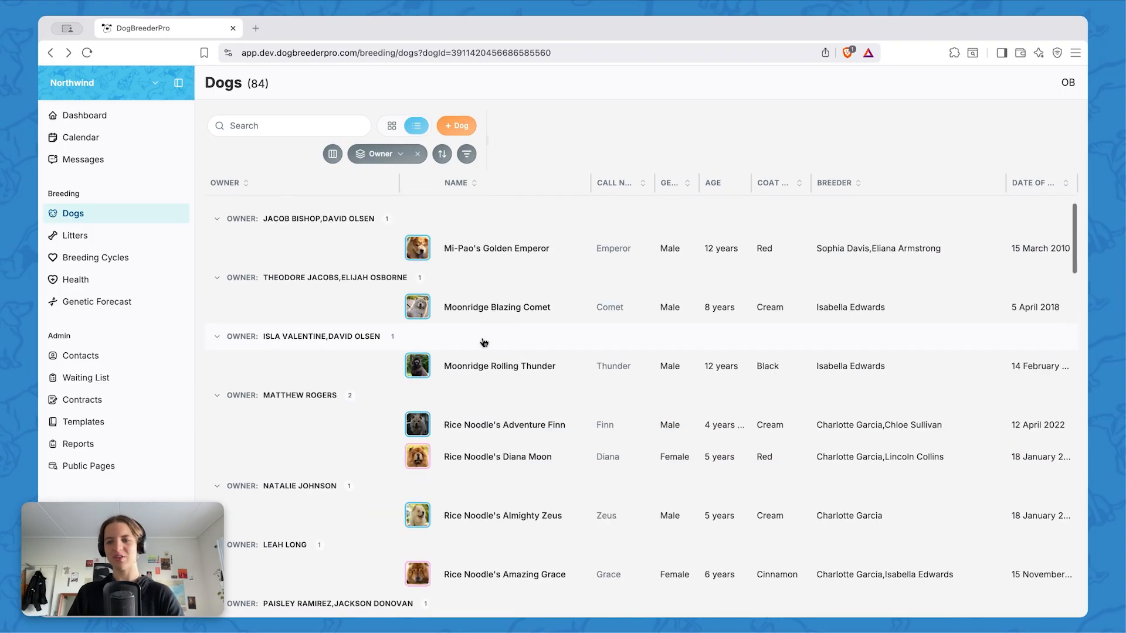
scroll(484, 342, "up", 10)
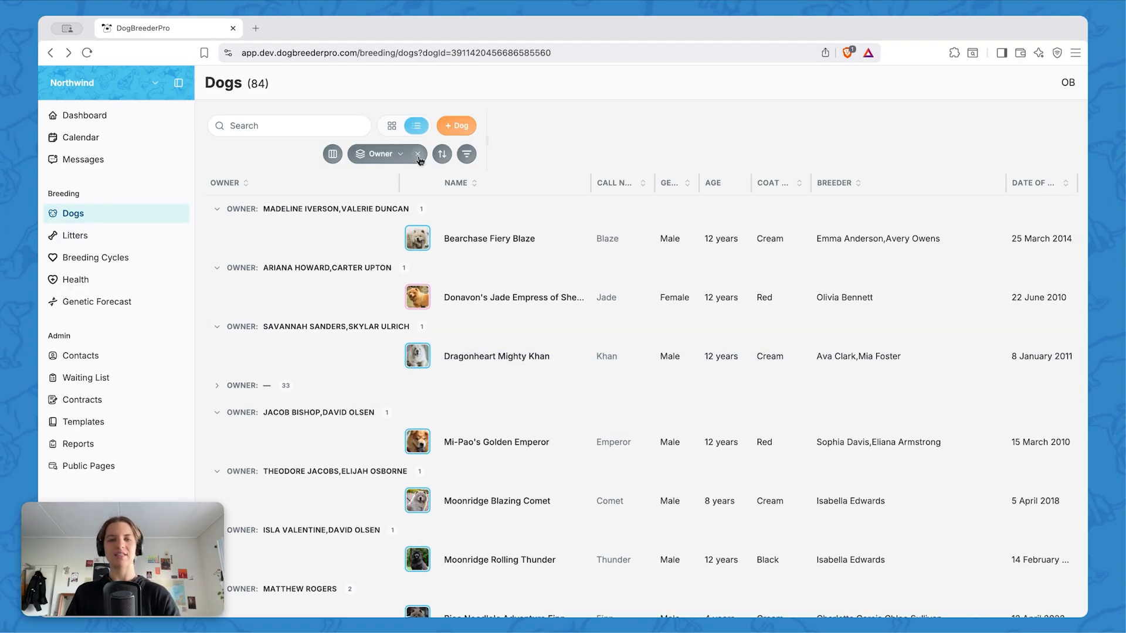
left_click(394, 154)
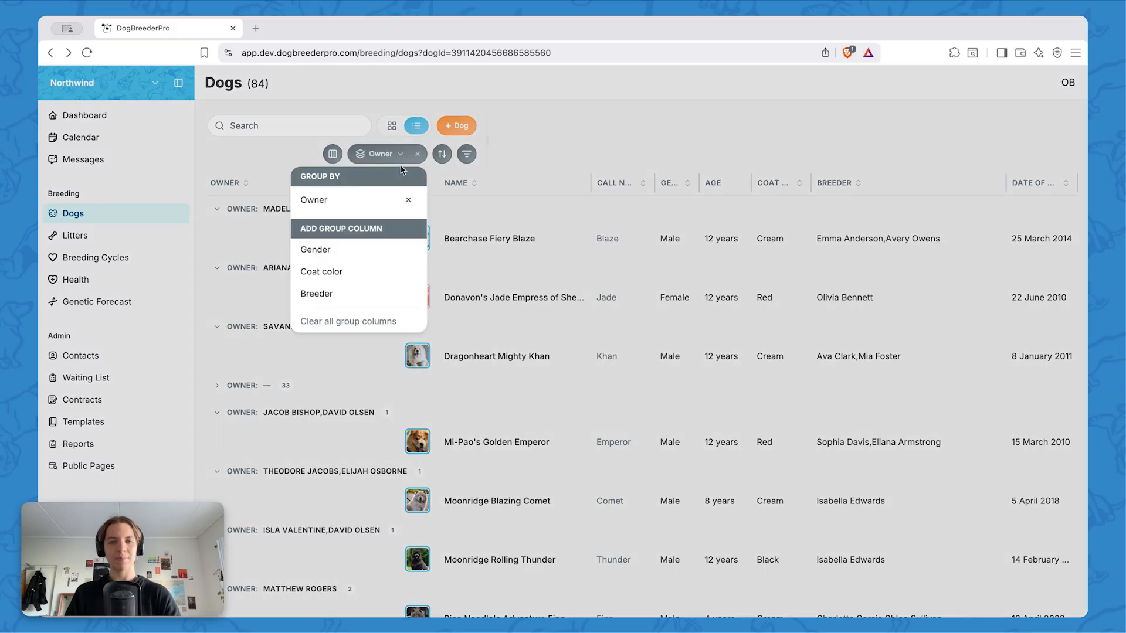
left_click(409, 201)
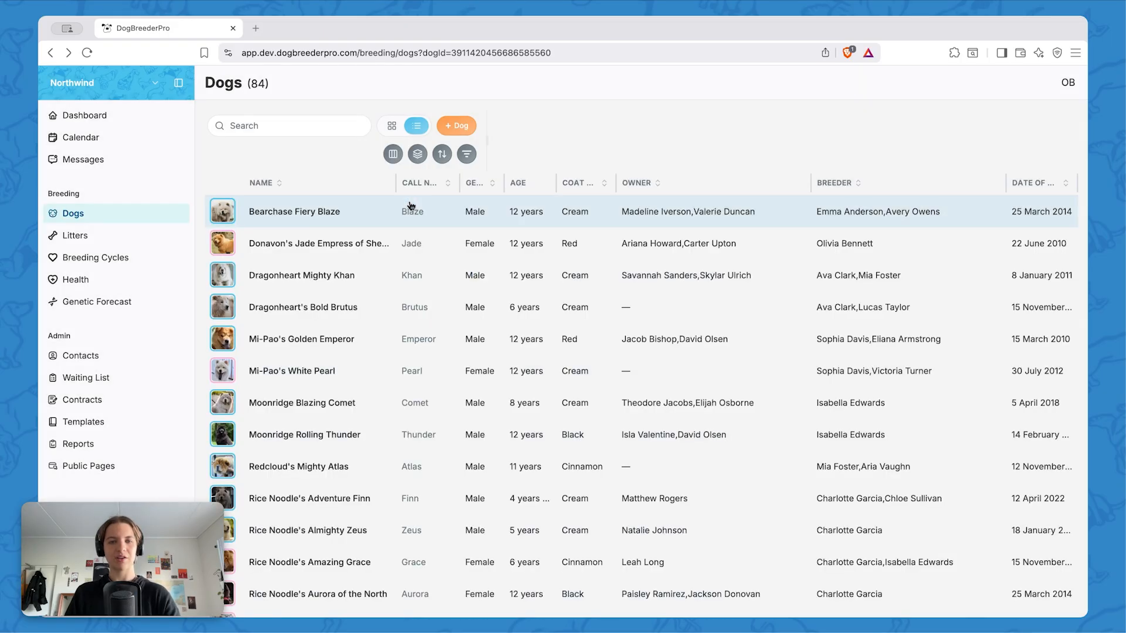
Group the dogs by breeder and add gender as a second grouping level
left_click(418, 155)
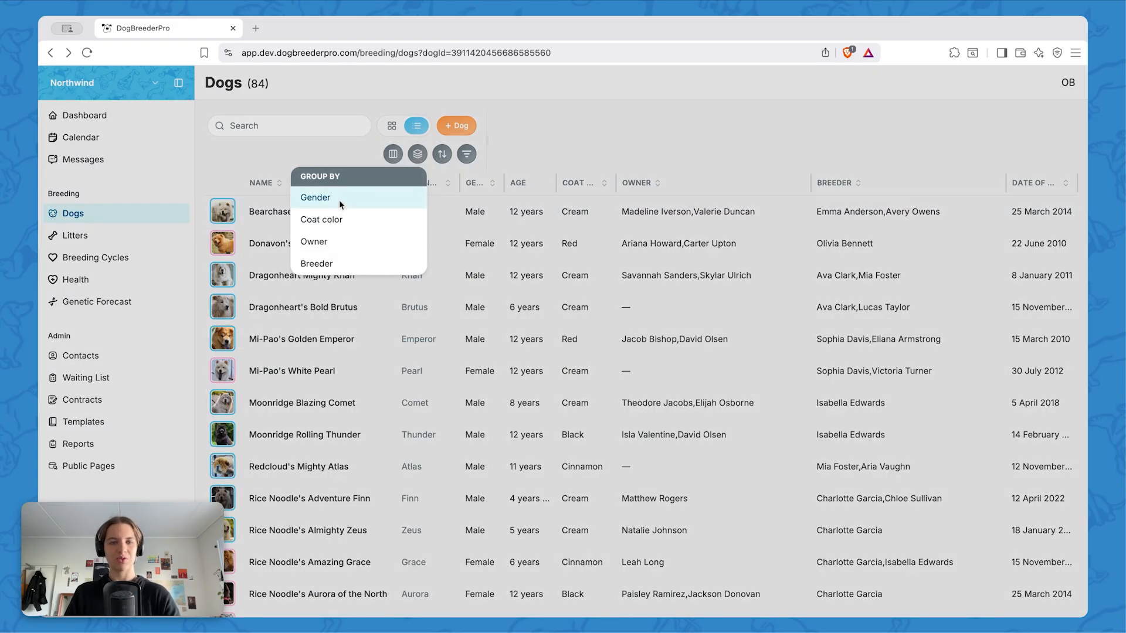
left_click(338, 267)
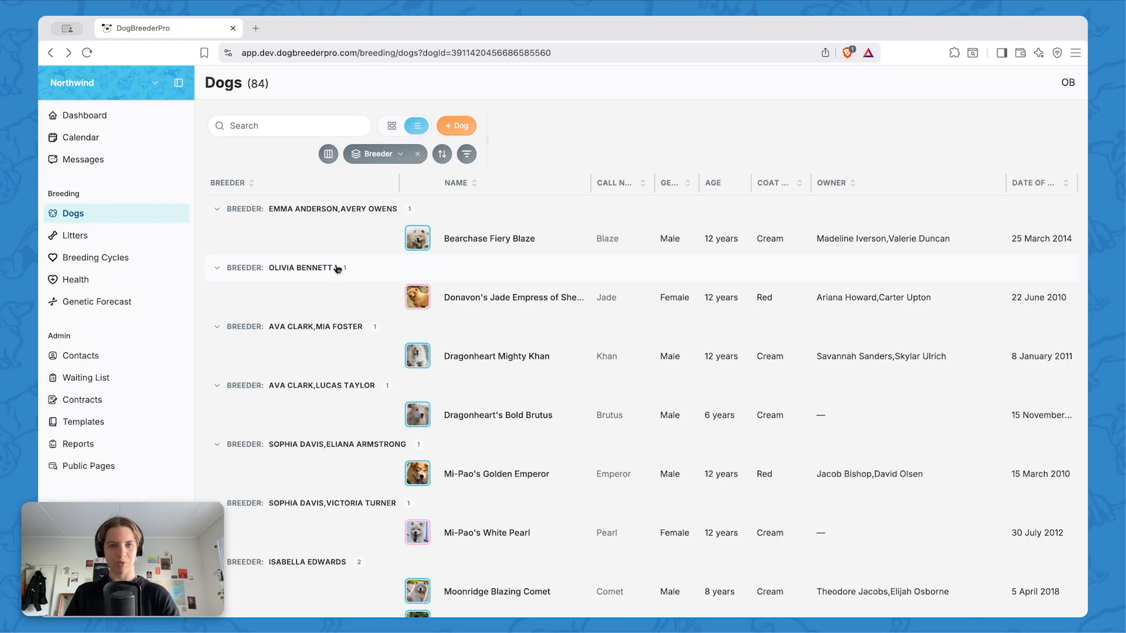
left_click(388, 155)
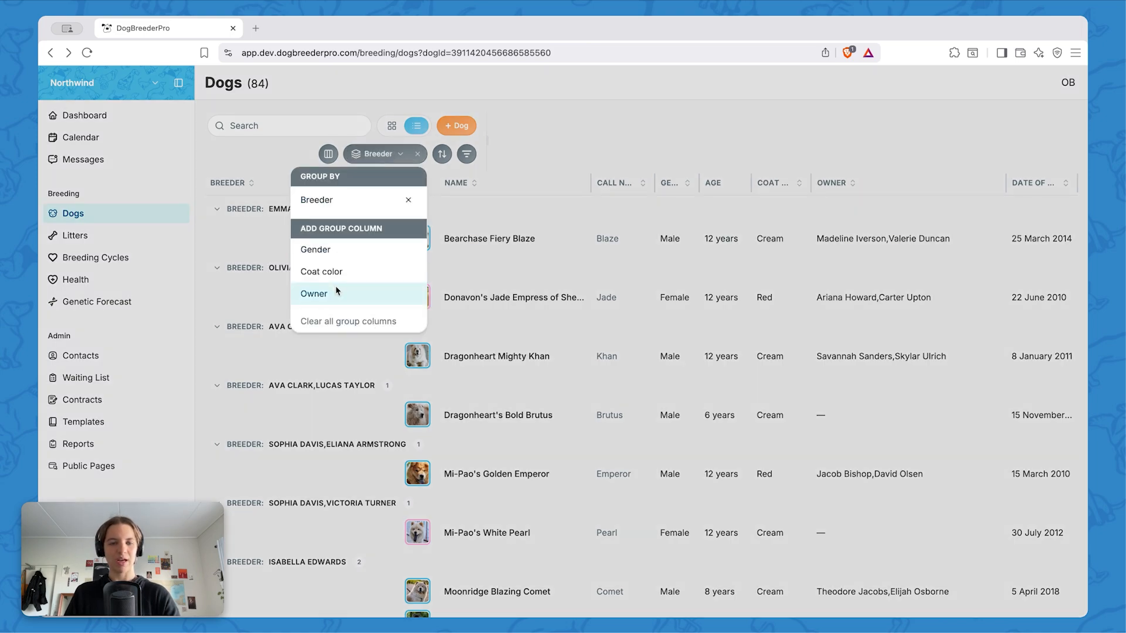
left_click(338, 252)
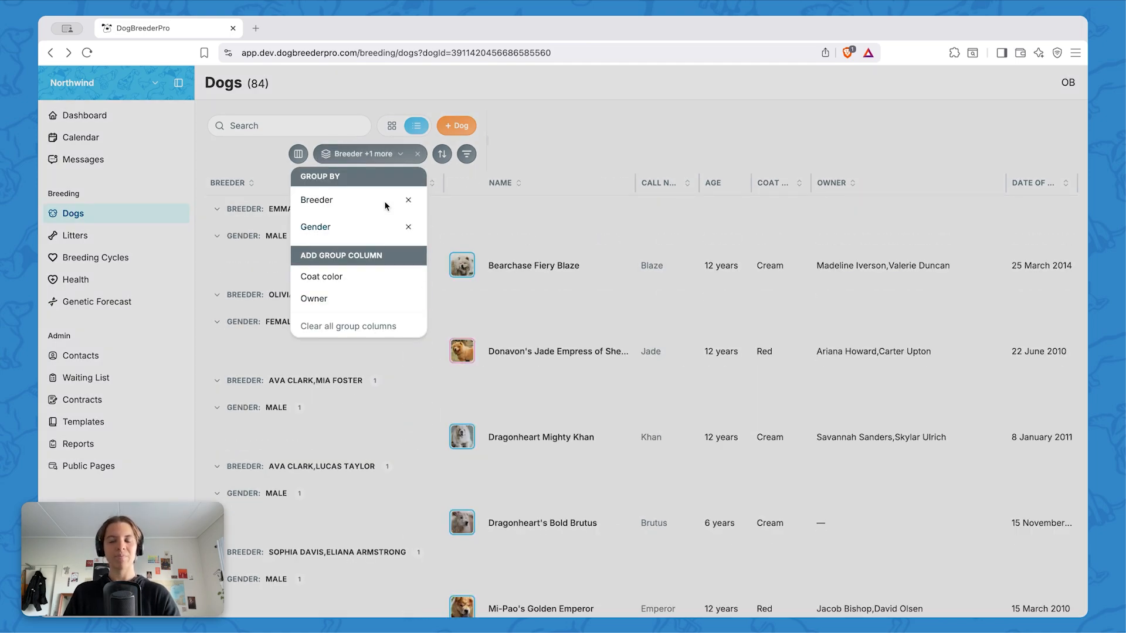
left_click(460, 207)
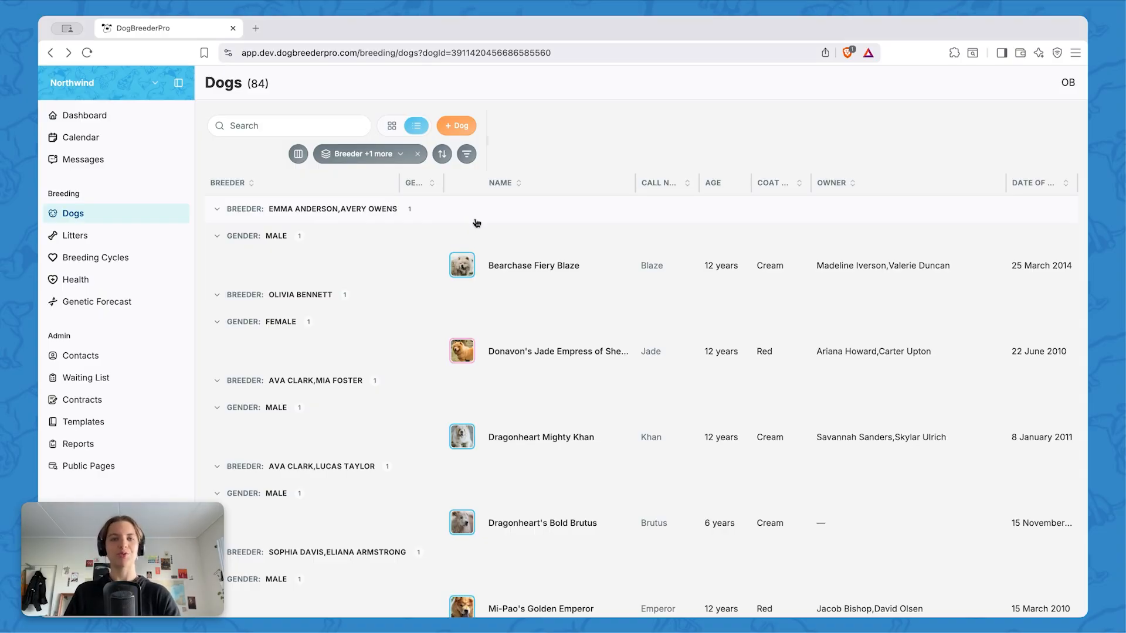
Look through the male and female groups under each breeder, and clear all grouping
scroll(323, 235, "down", 2)
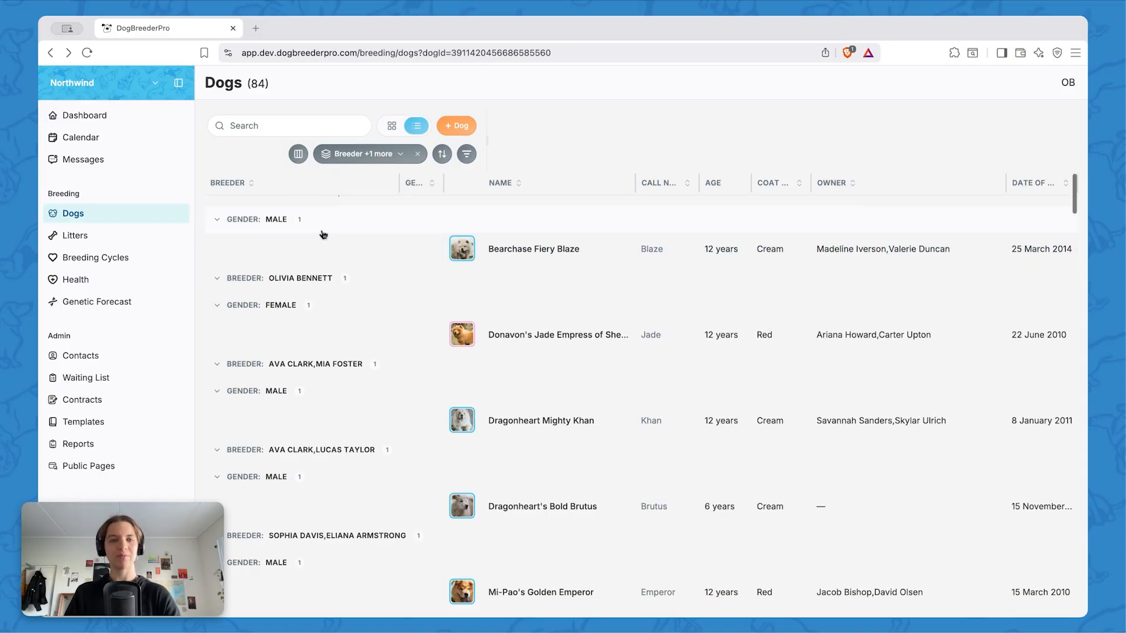
scroll(324, 235, "up", 2)
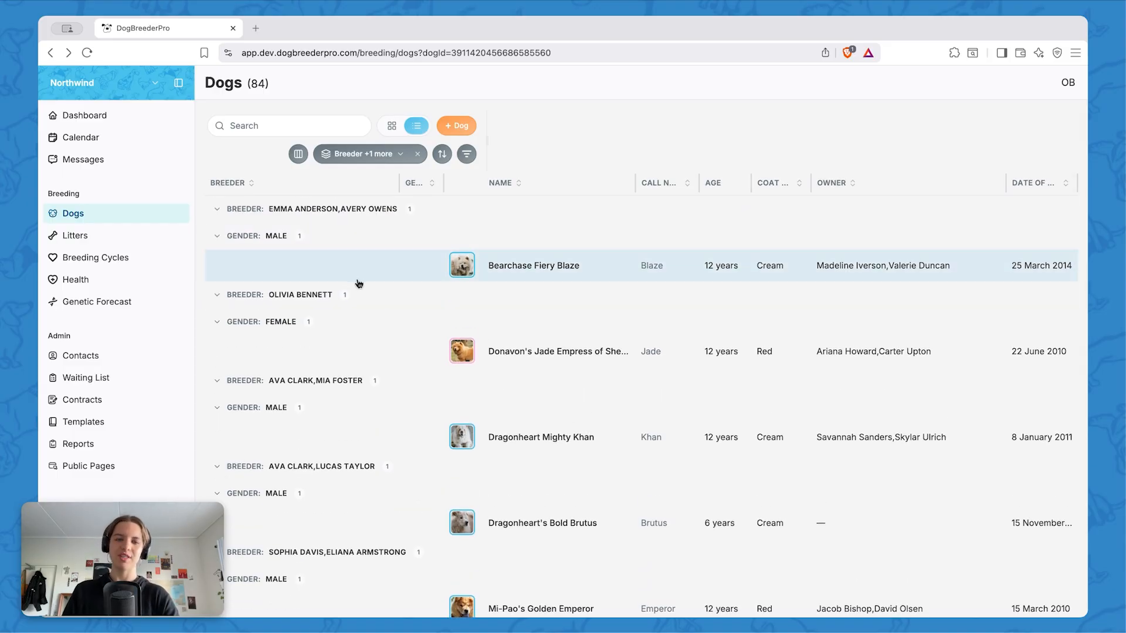
scroll(358, 284, "down", 2)
scroll(495, 379, "down", 18)
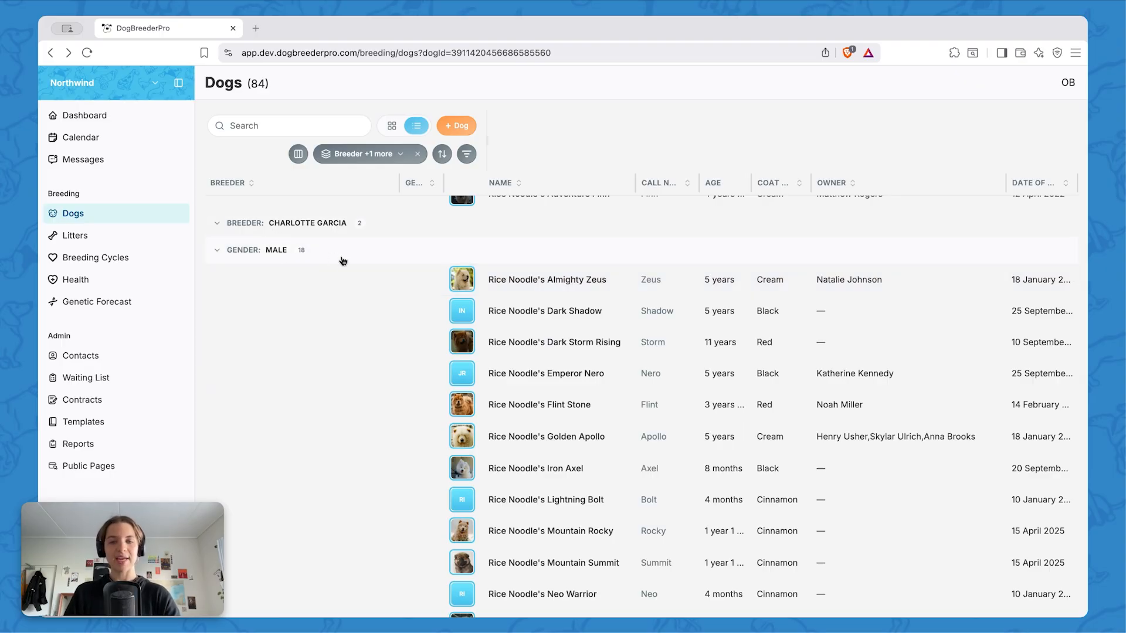
scroll(342, 260, "down", 9)
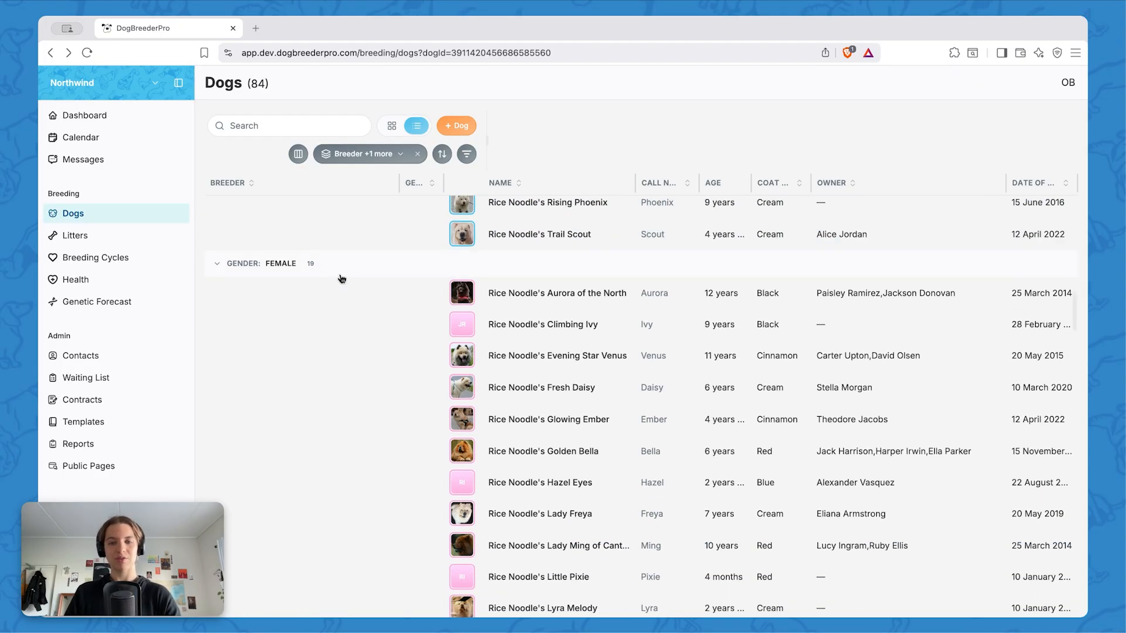
scroll(340, 280, "up", 8)
scroll(342, 296, "up", 3)
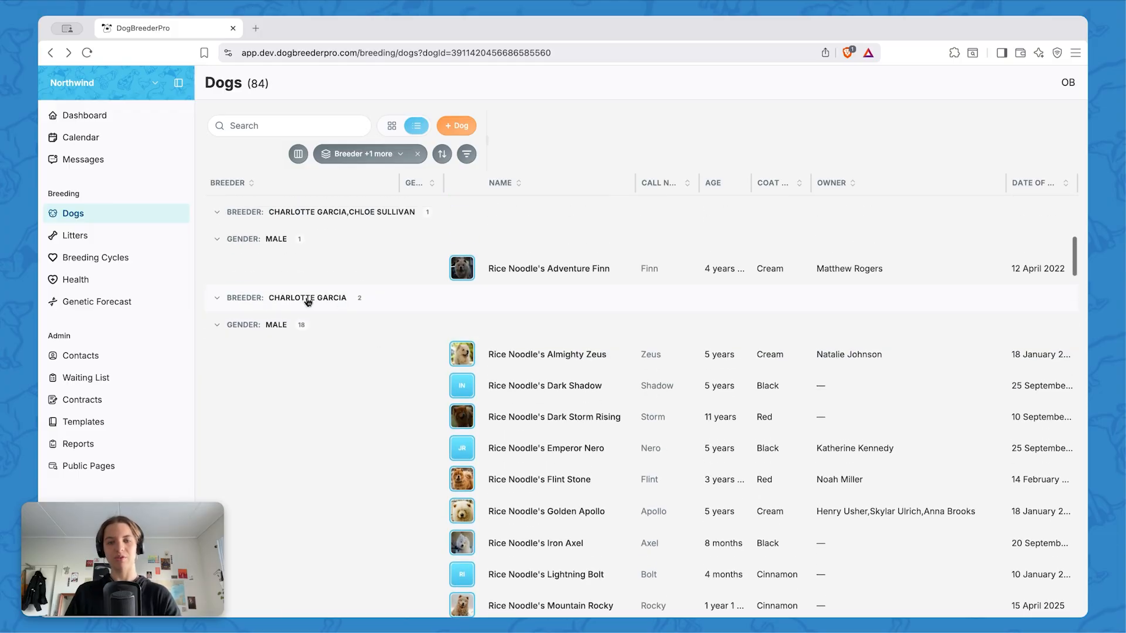
scroll(383, 346, "up", 5)
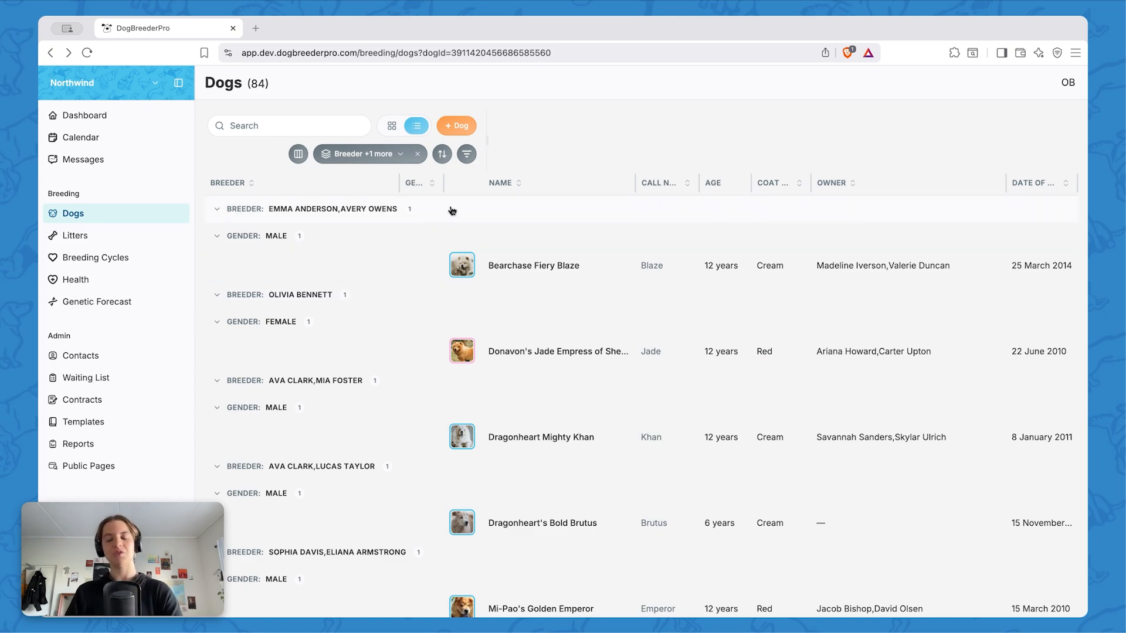
left_click(417, 155)
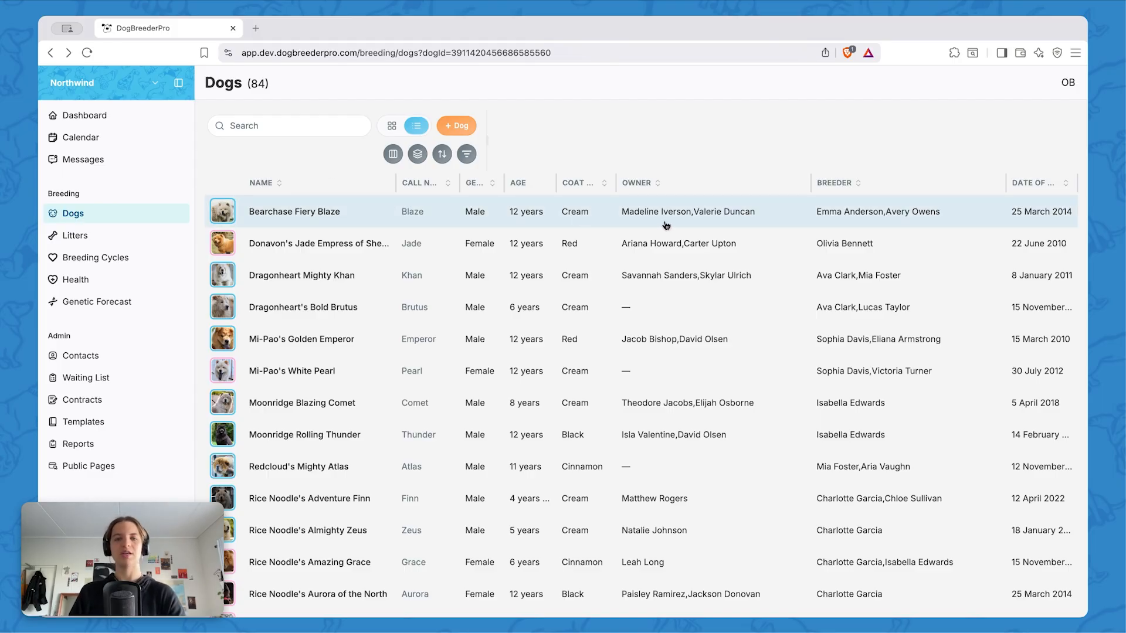
Sort the table by call name in ascending order, check the preview view, and return to the list view
left_click(447, 182)
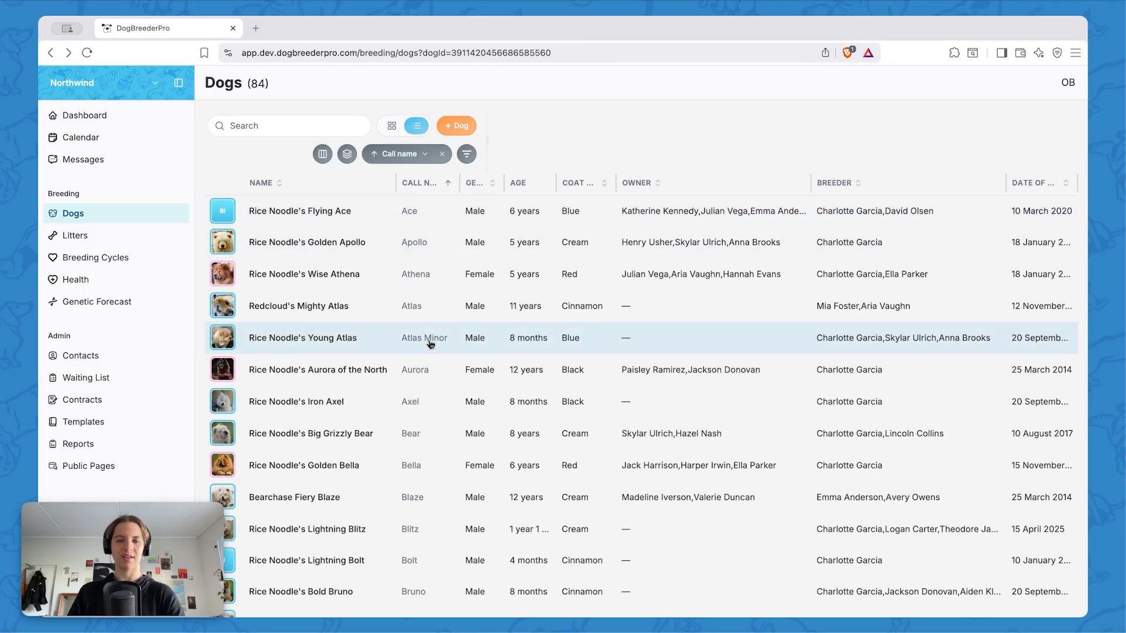
left_click(391, 125)
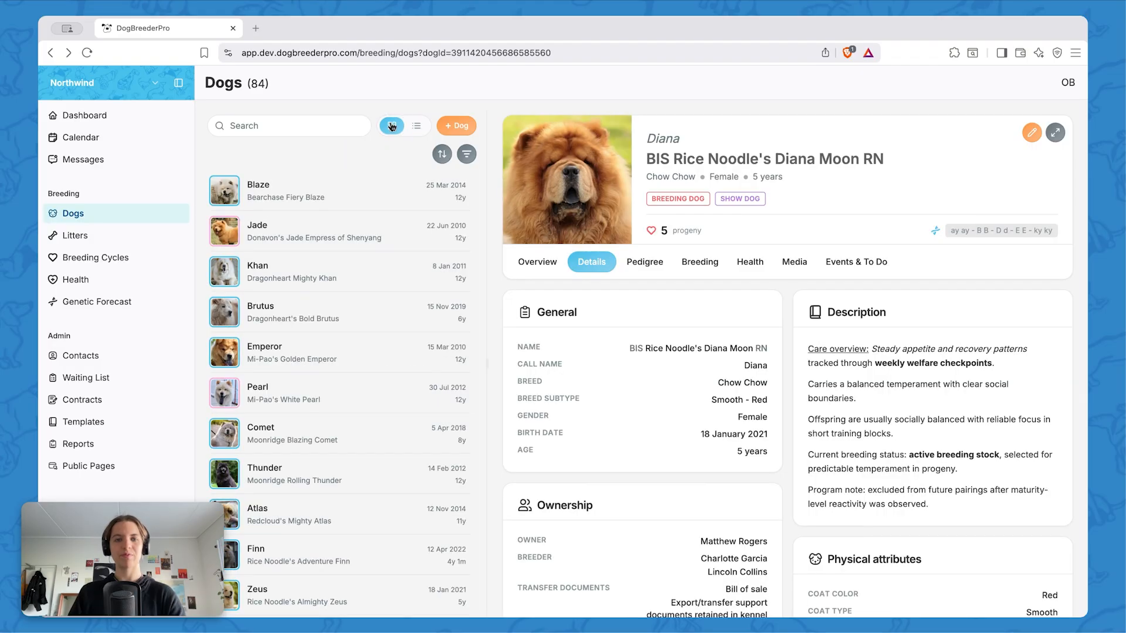
left_click(417, 126)
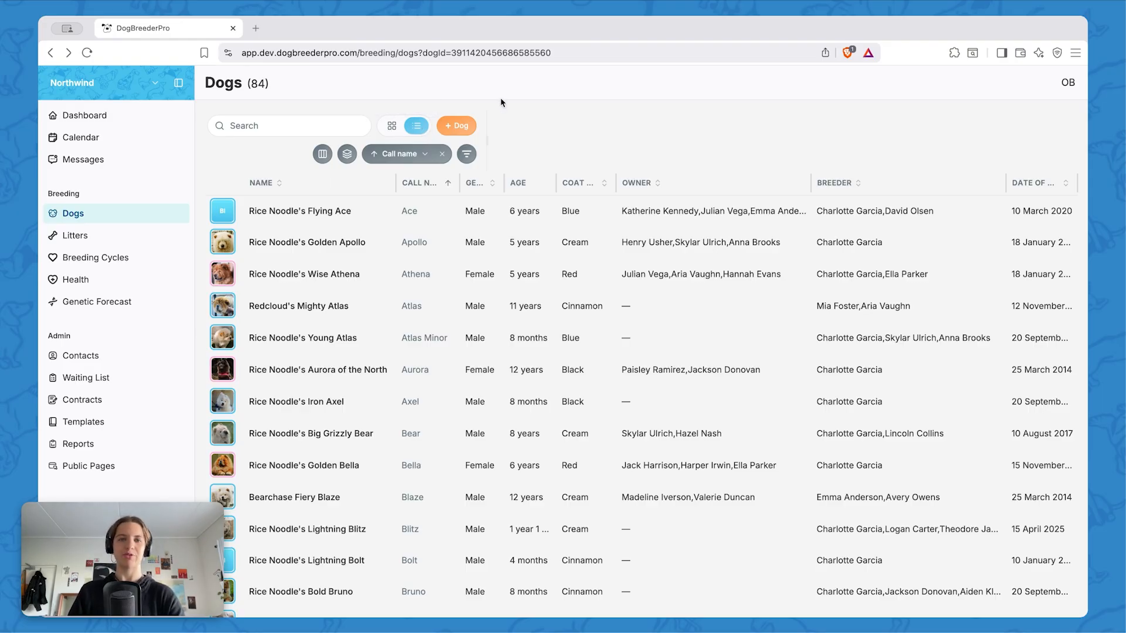
Clear the call name sort and switch the dog list to the preview view
left_click(442, 154)
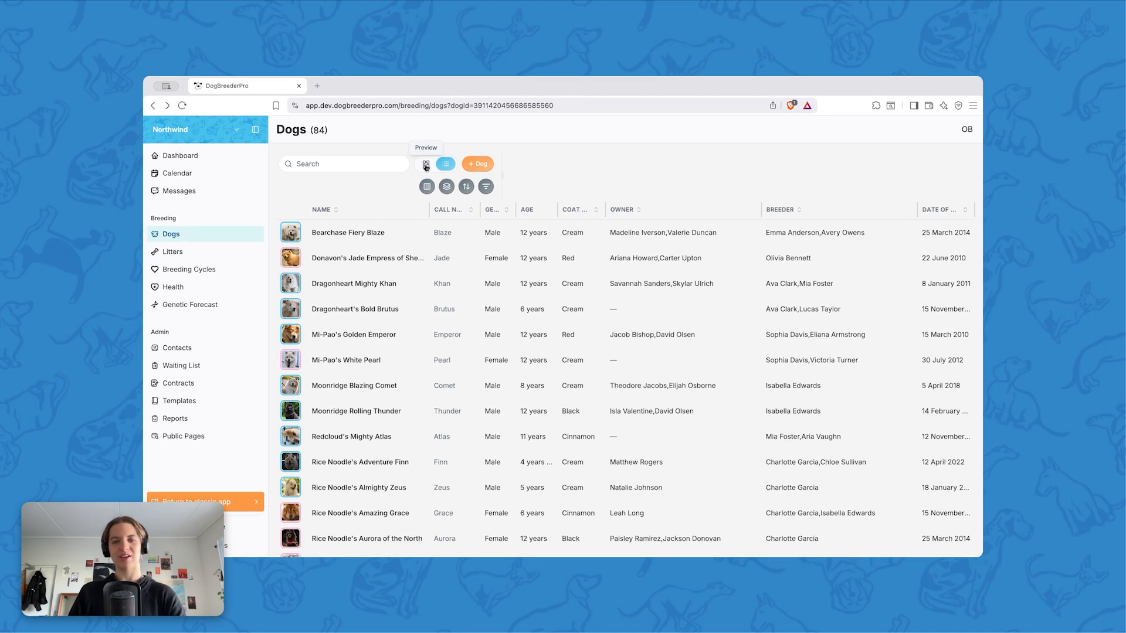
left_click(426, 165)
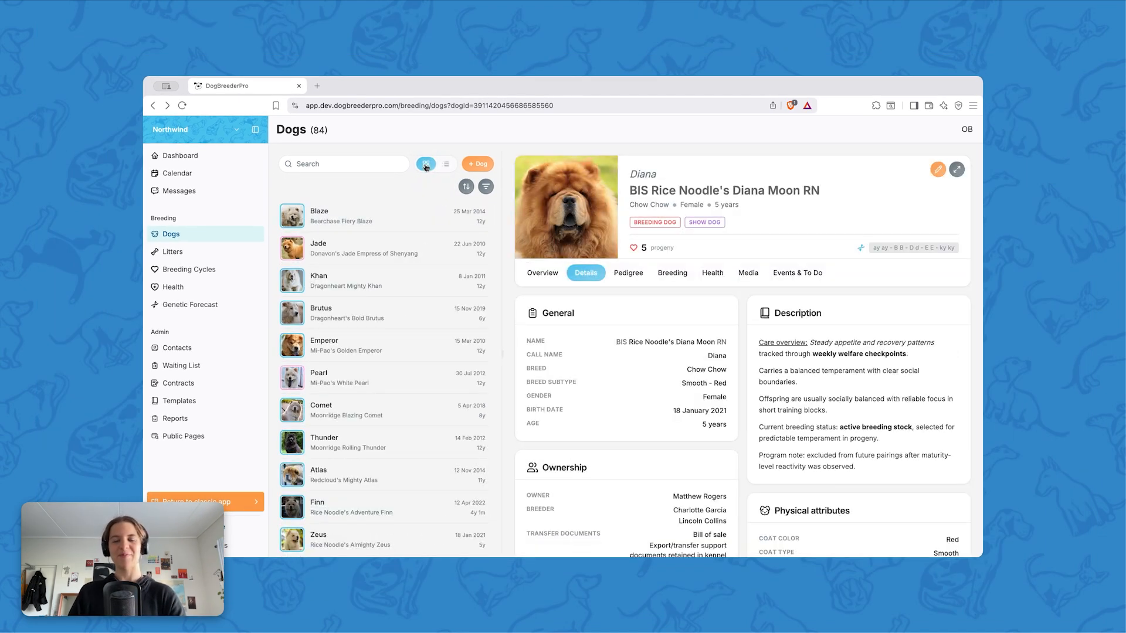